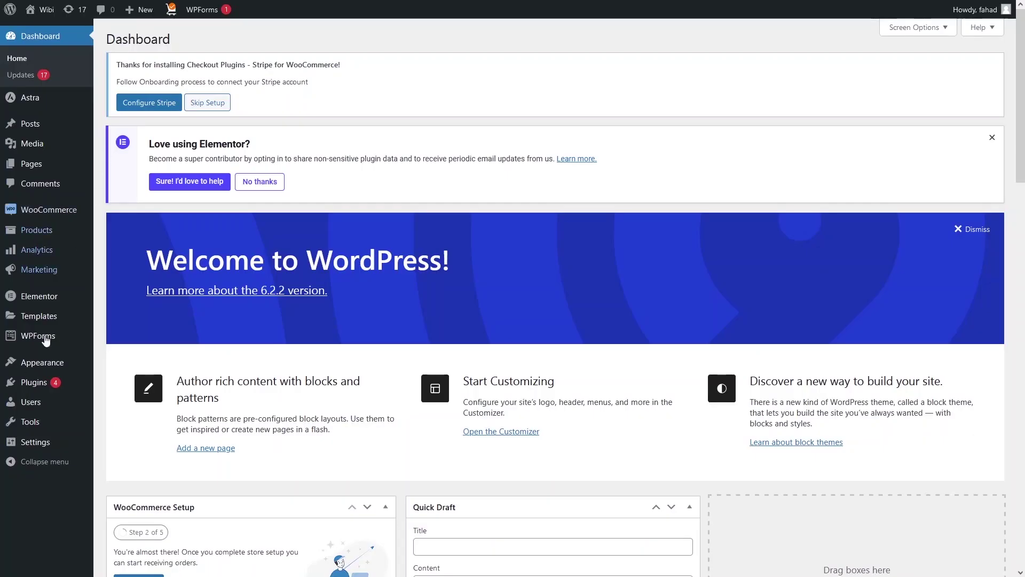
Step: On the Dashboard, bring up the Plugins flyout submenu in the left sidebar
mouse_move(26, 385)
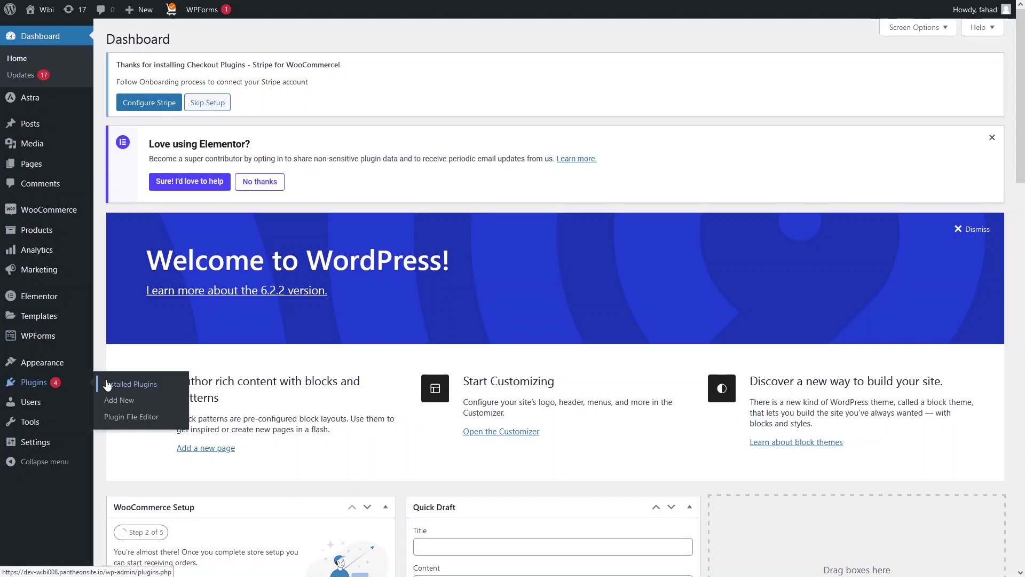
Step: Search 'onesignal', then install and activate the OneSignal – Web Push Notifications plugin
click(119, 408)
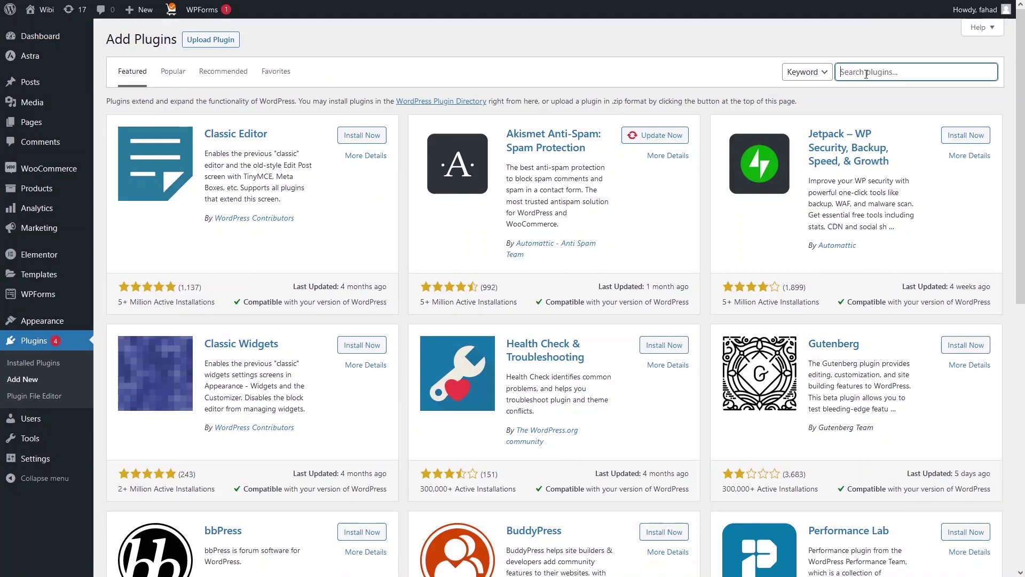
text(onesignal)
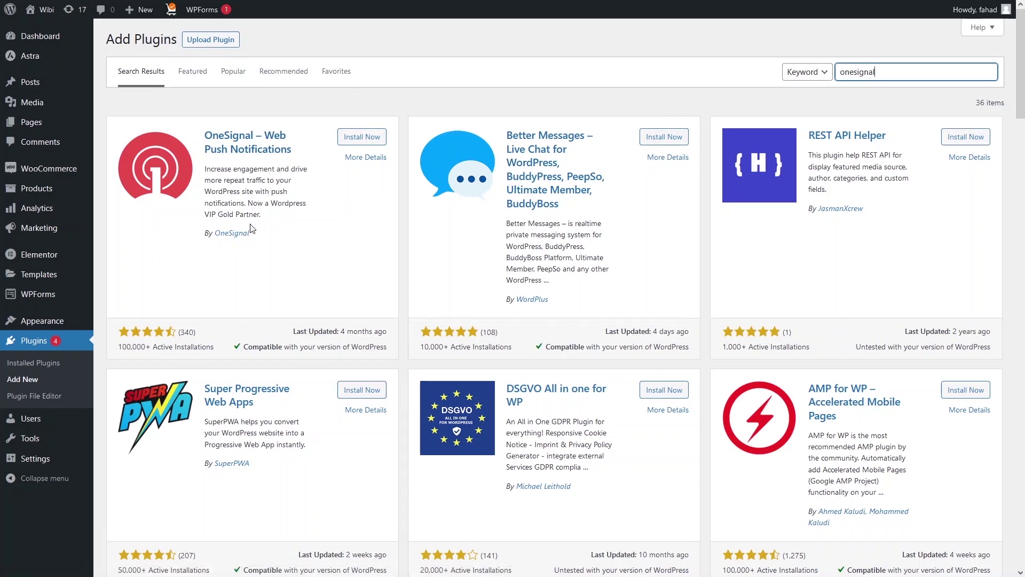
click(353, 140)
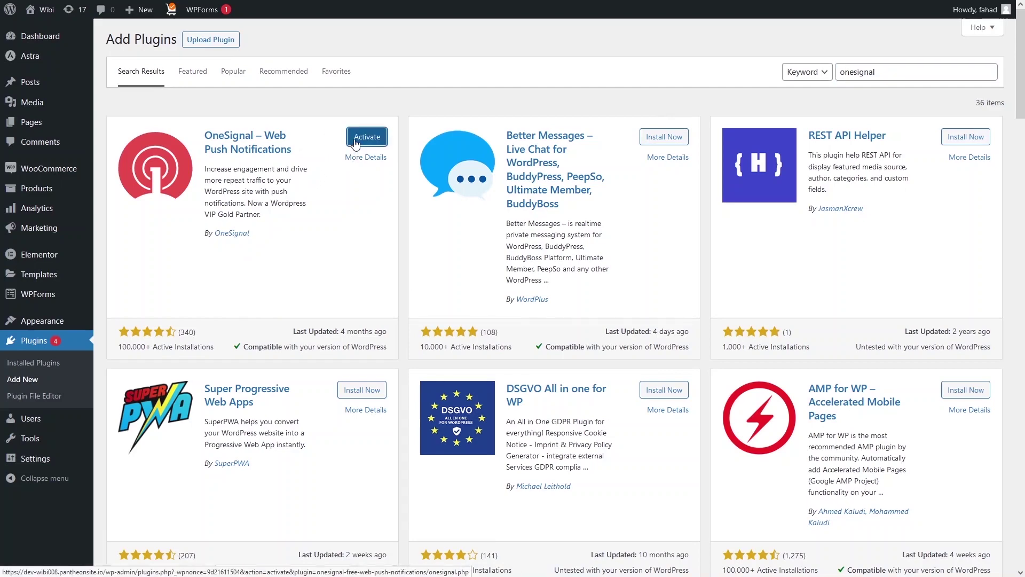
click(367, 137)
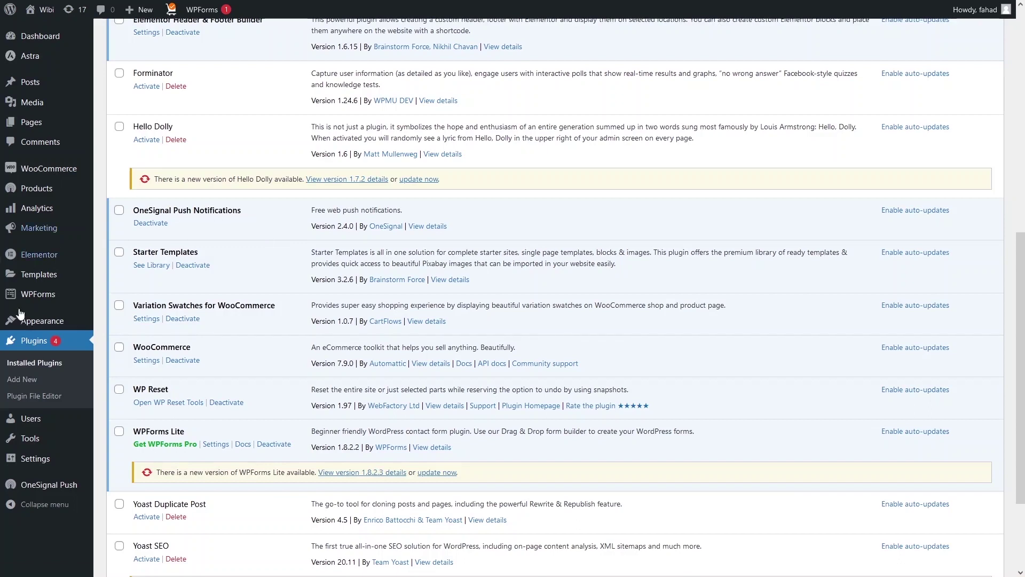
Step: Open the OneSignal Push Setup > Overview page from the sidebar
click(49, 486)
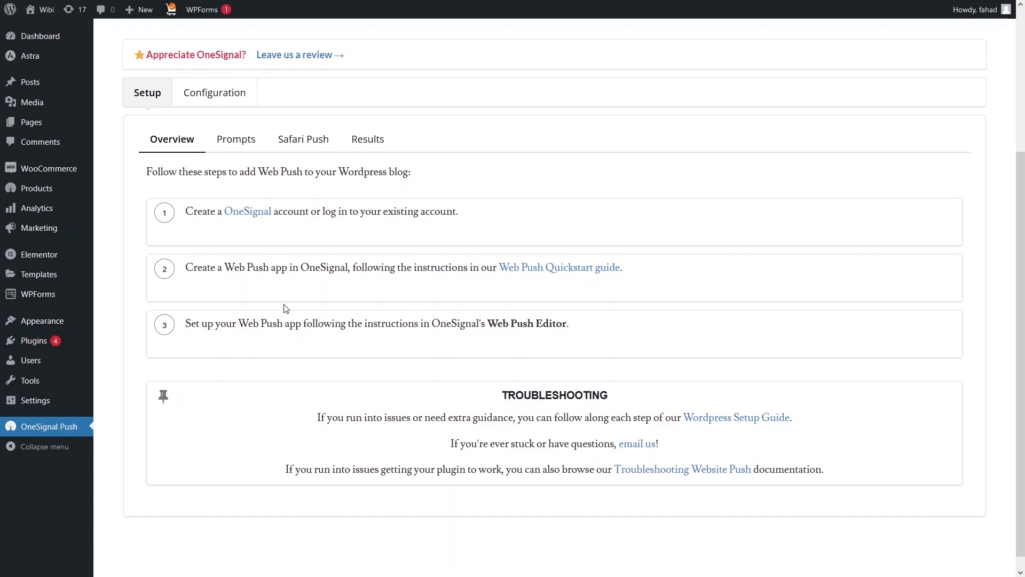
Step: Sign up for a OneSignal account with e-mail, password and company, accepting the terms
click(245, 216)
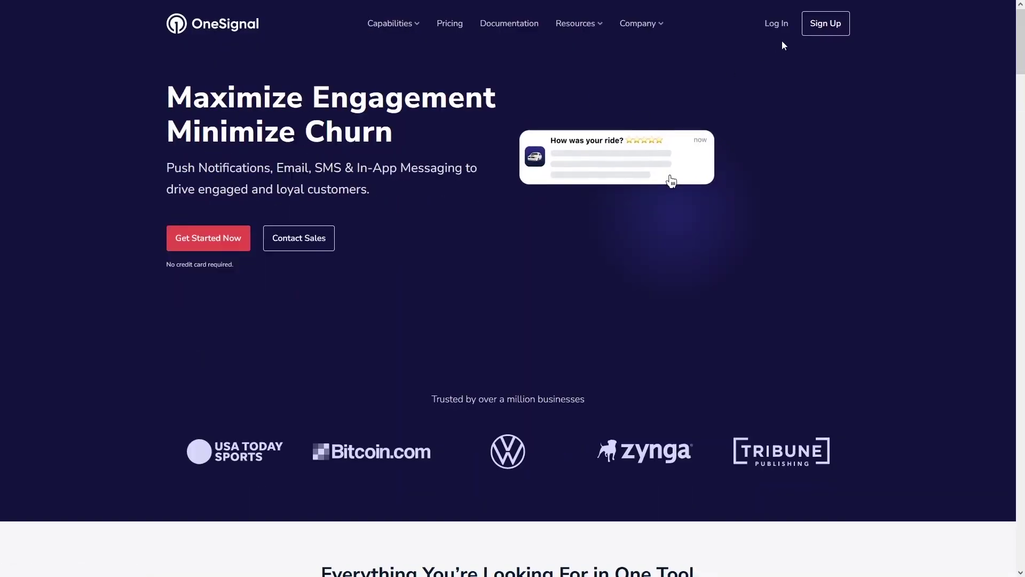
click(825, 34)
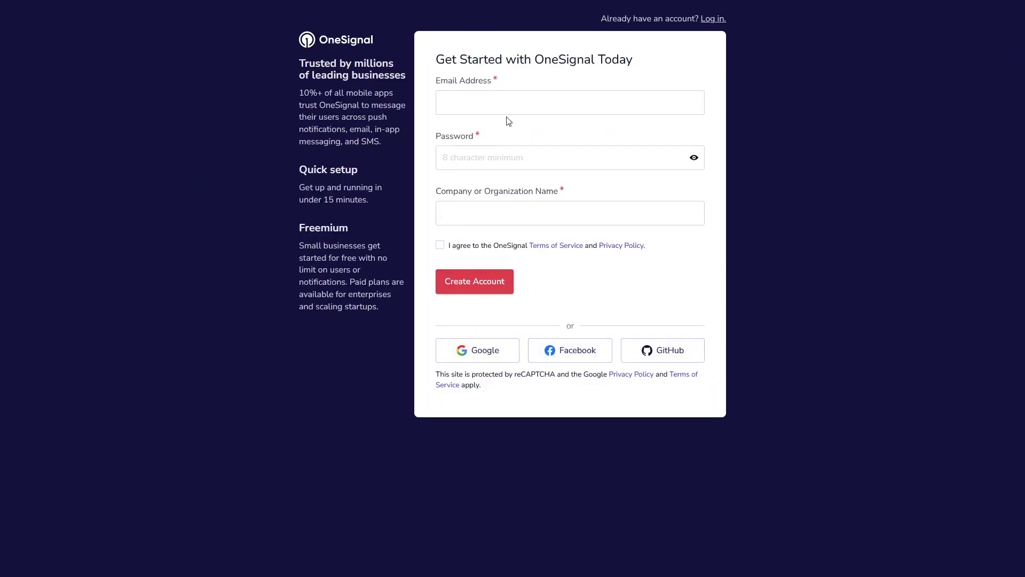
click(470, 103)
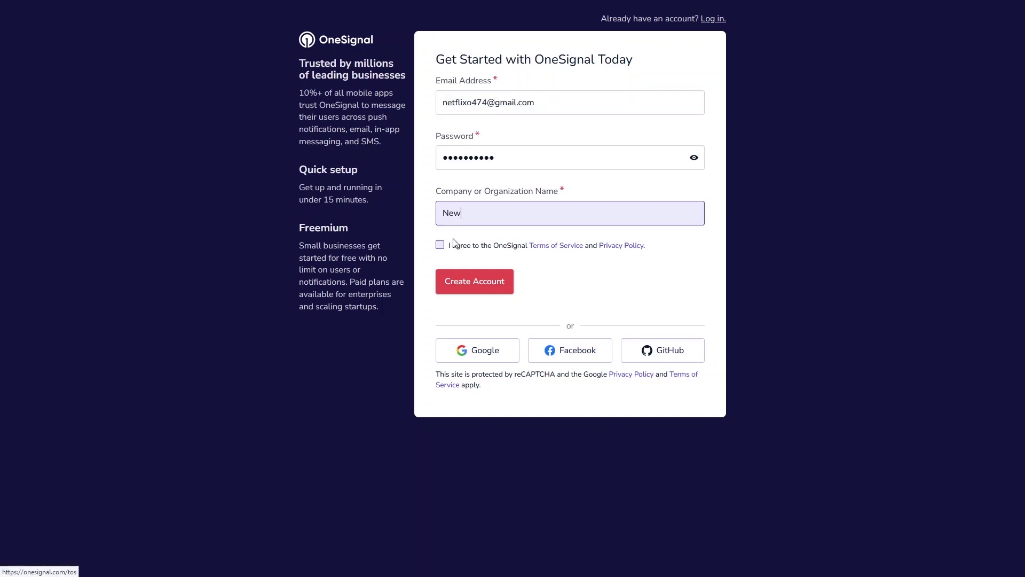
click(440, 245)
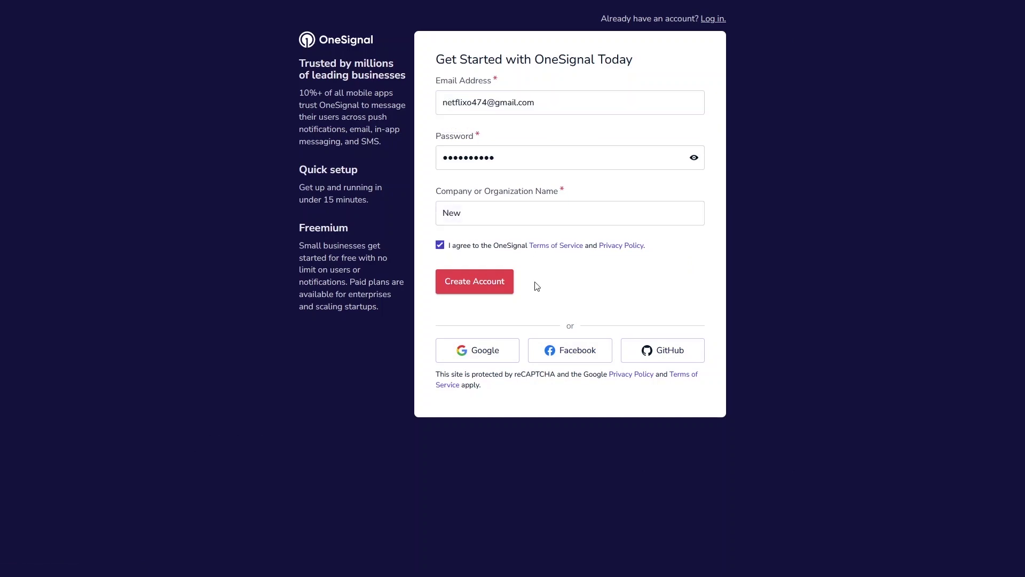
click(461, 287)
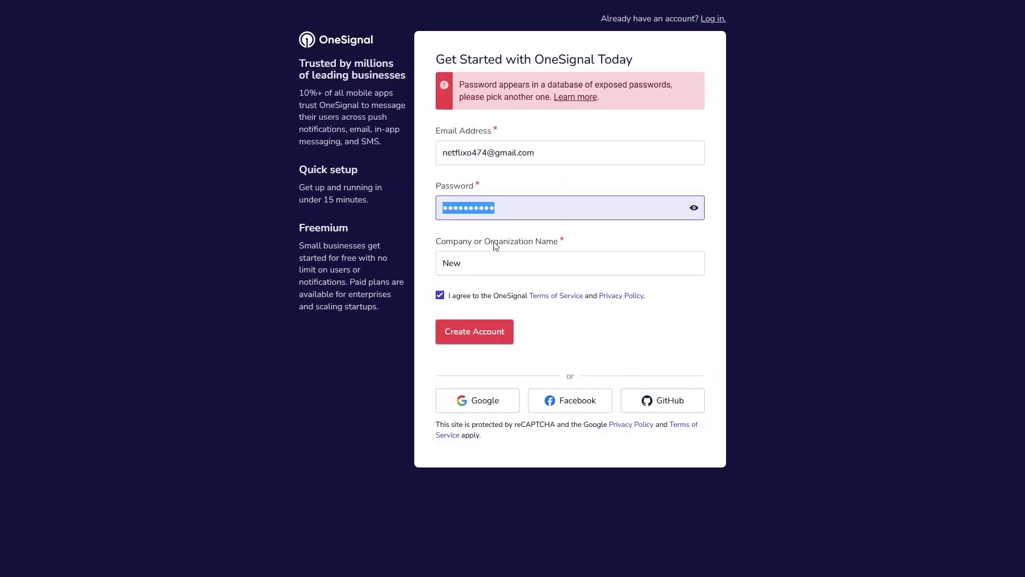
click(487, 337)
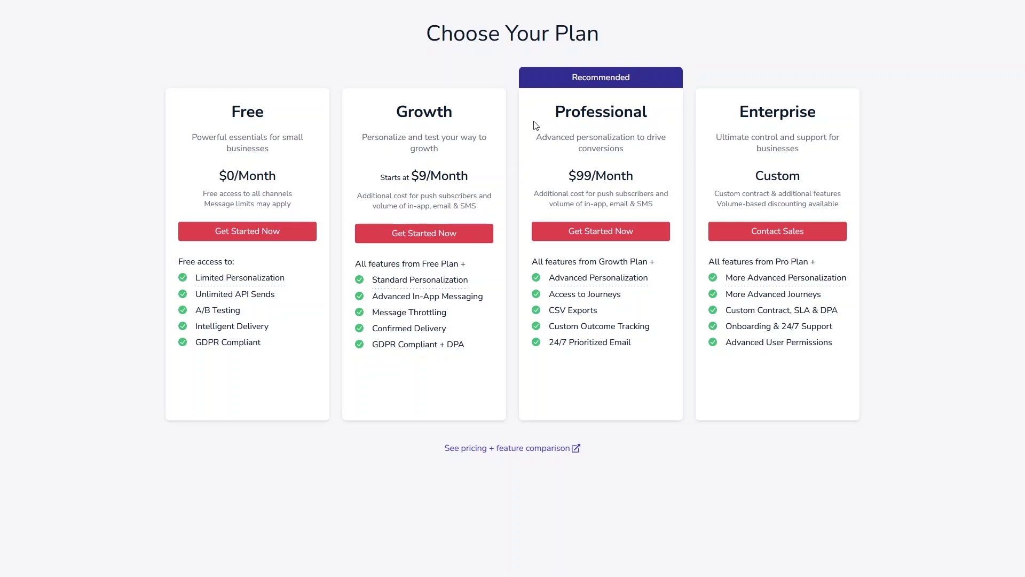
Step: Pick the Free plan and confirm the account from the Gmail confirmation e-mail
click(235, 233)
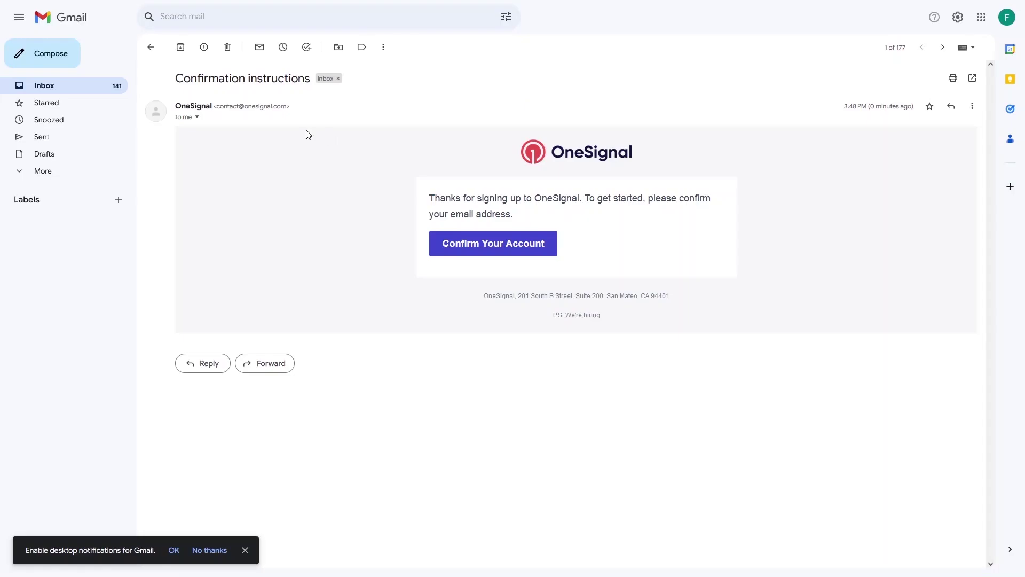
click(491, 244)
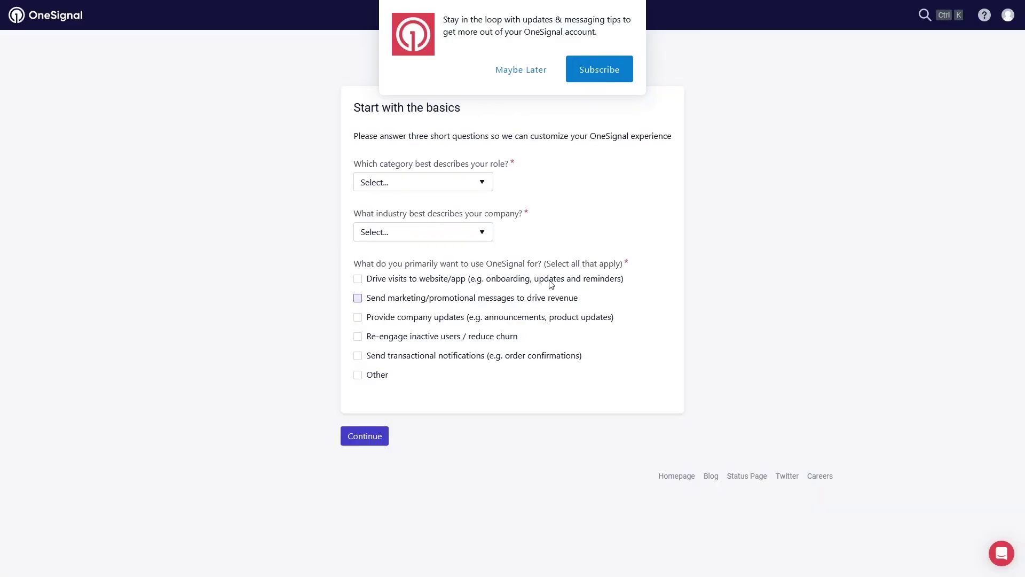
Step: Answer onboarding with Product, Ecommerce / Retail and Drive visits to website/app; open the live site in a background tab
click(521, 72)
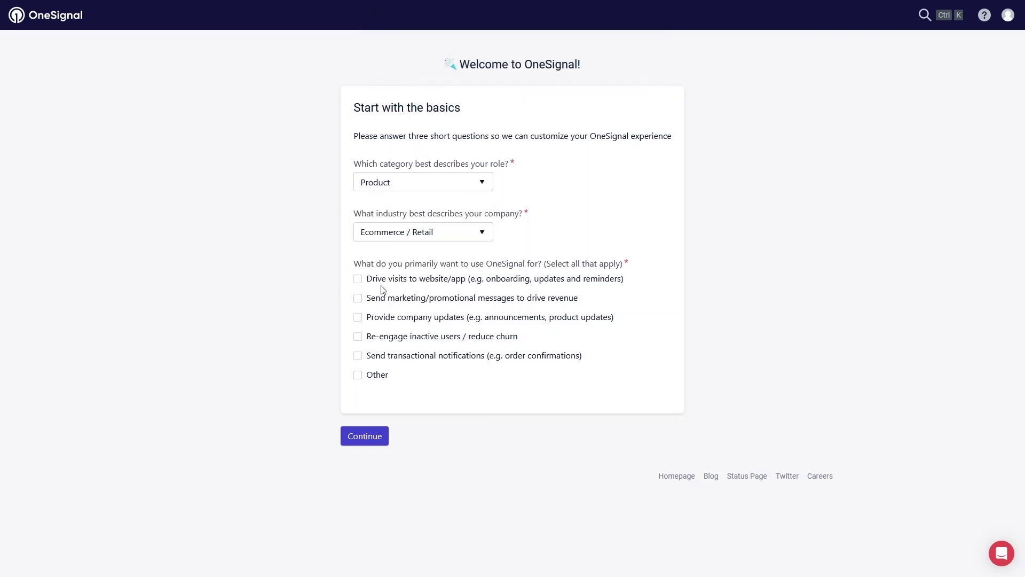
click(358, 279)
click(358, 279)
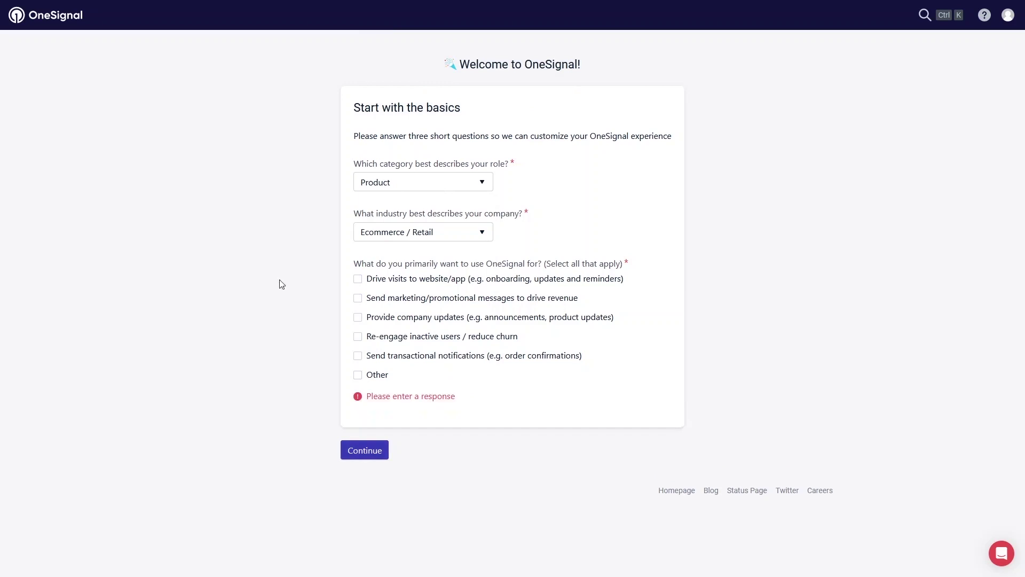
click(358, 279)
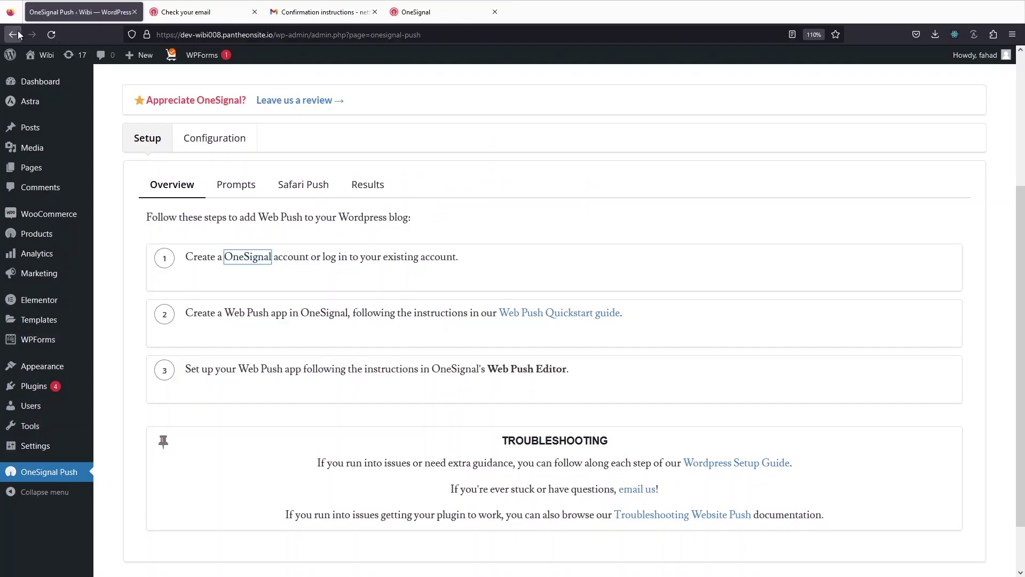
mouse_move(42, 55)
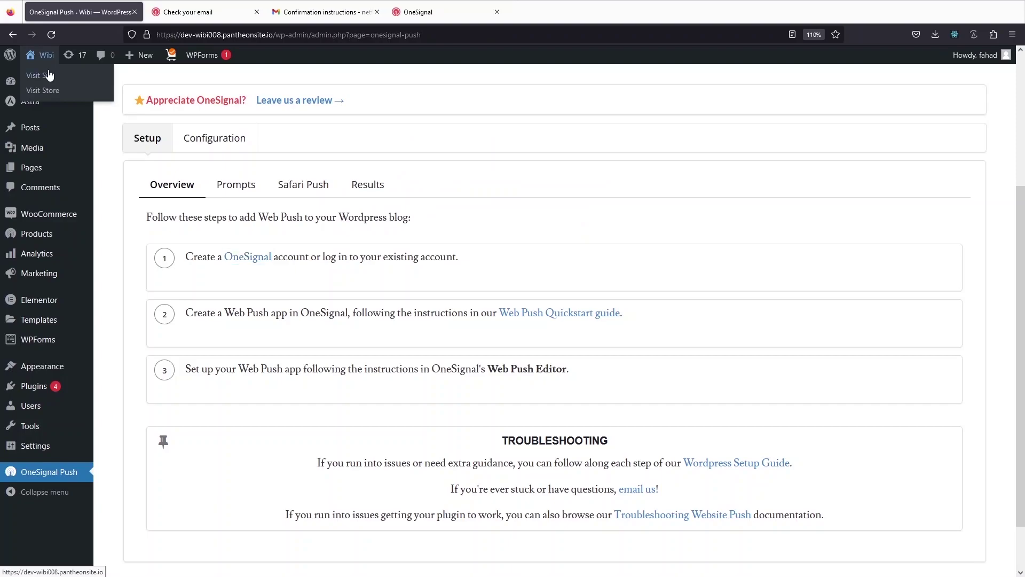
middle_click(49, 75)
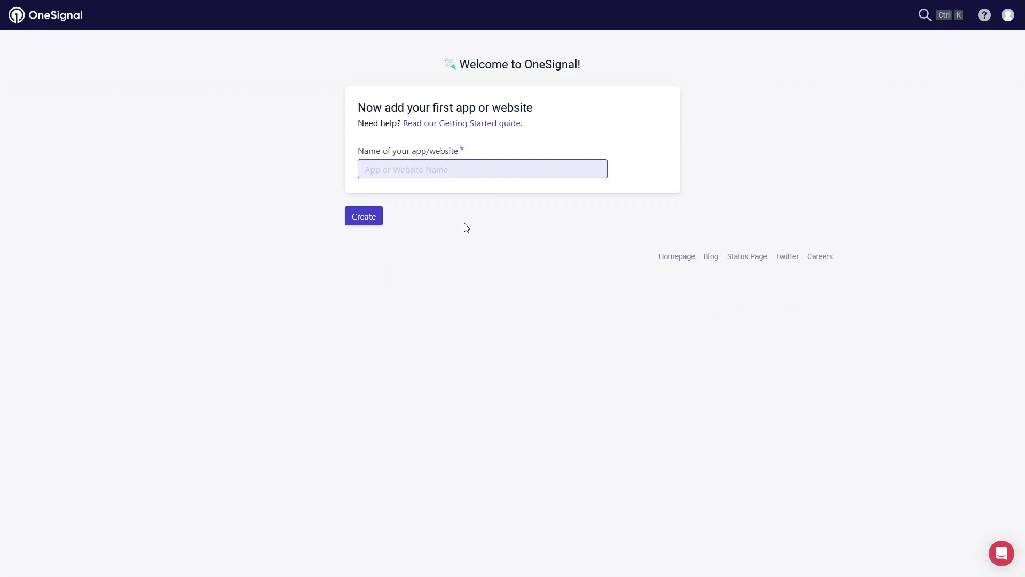
Step: Create the app 'Wibi', defer the quick start guide, and go to Setup Platform
text(Wibi)
click(363, 220)
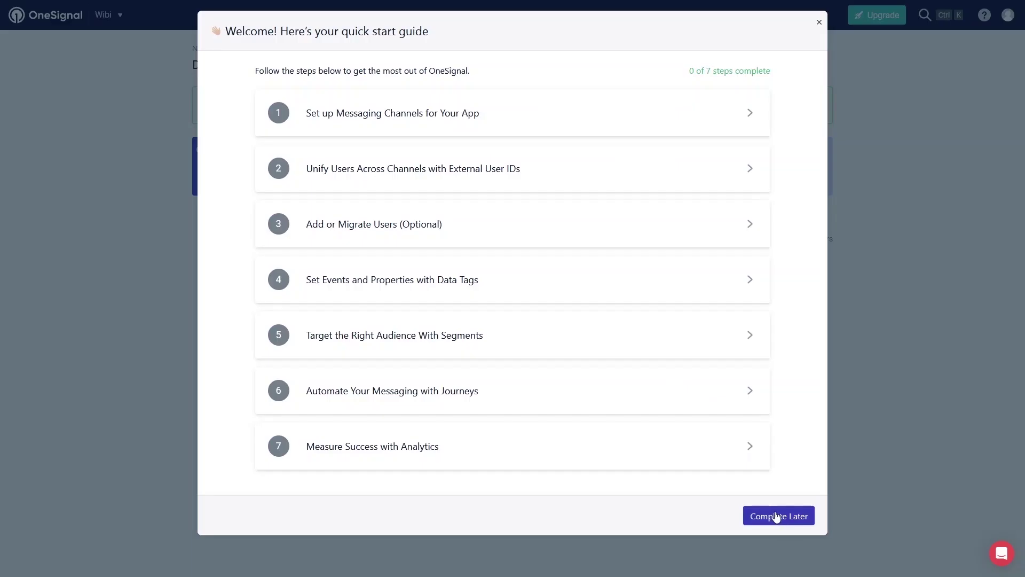
click(776, 517)
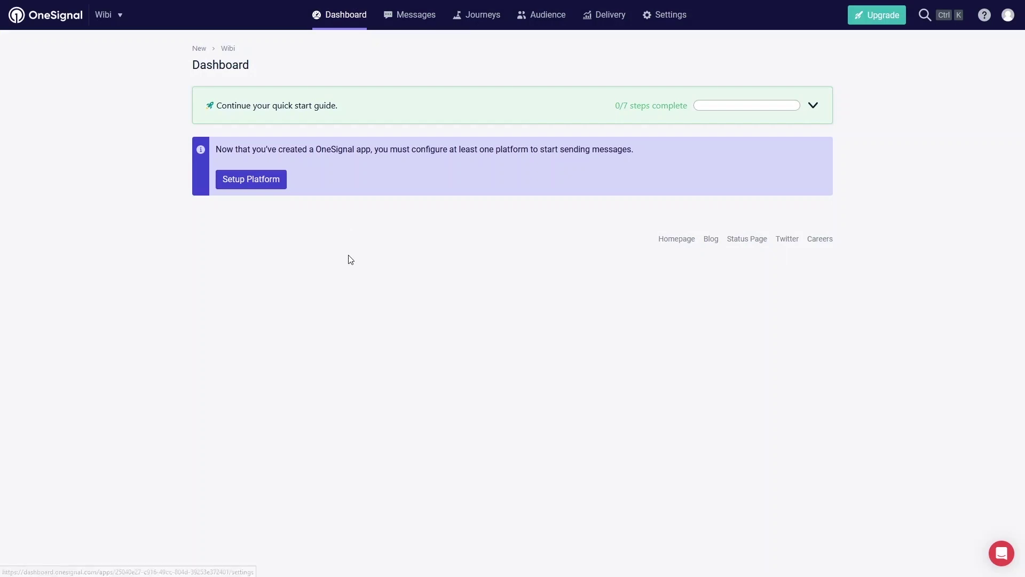
click(265, 181)
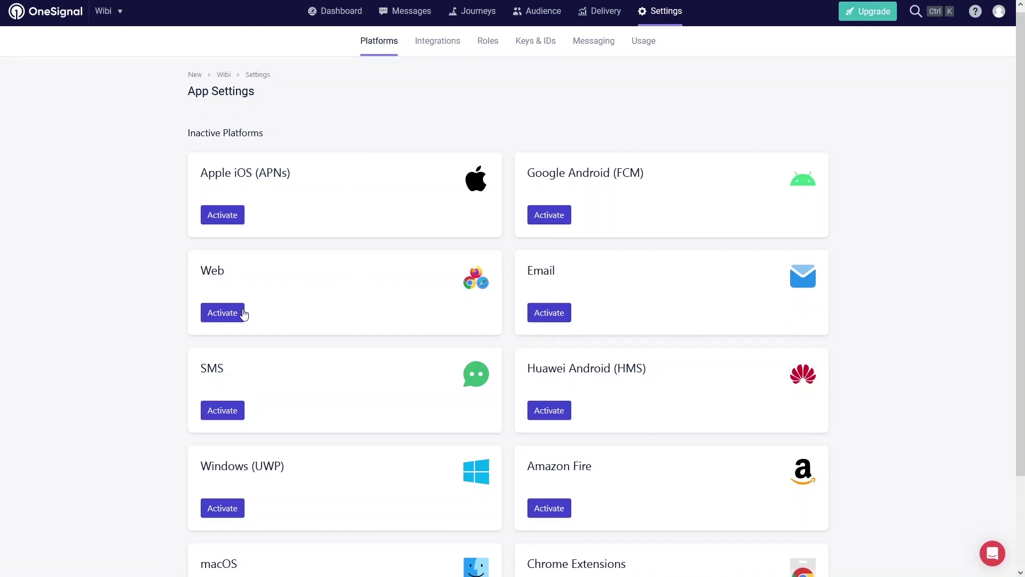
Step: Activate the Web platform with the WordPress integration and enter site name Wibi
click(222, 313)
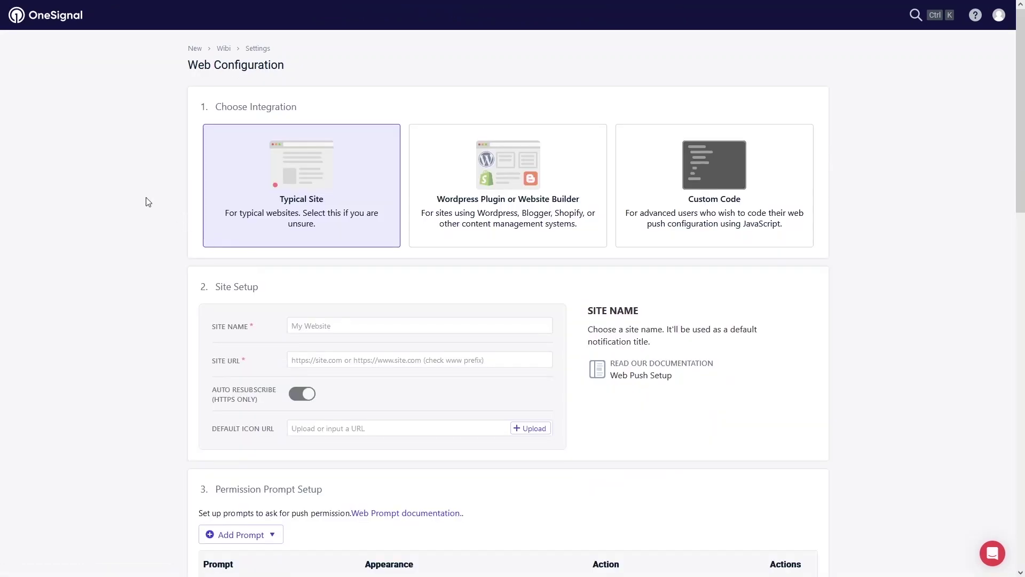
click(460, 177)
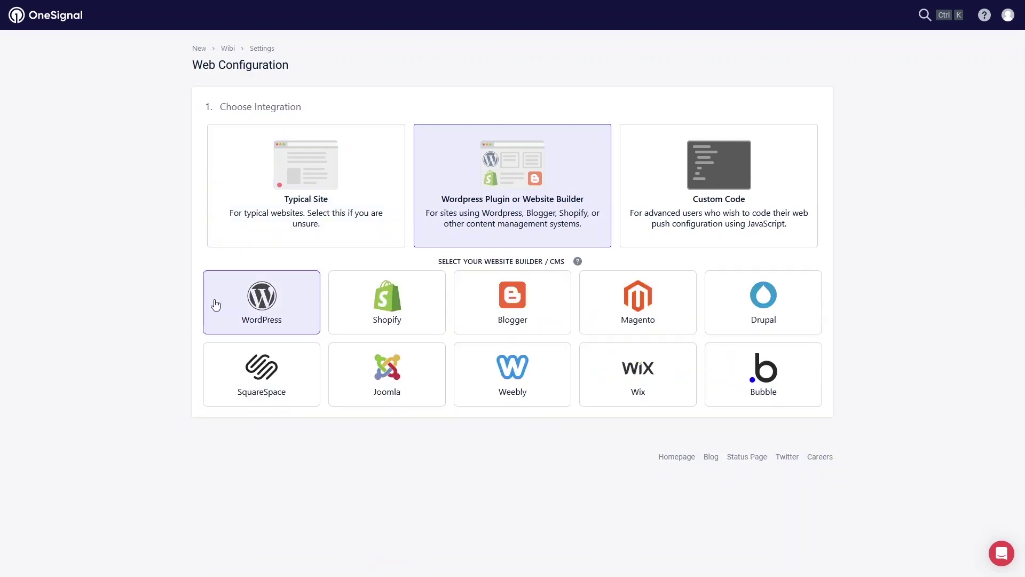
click(238, 303)
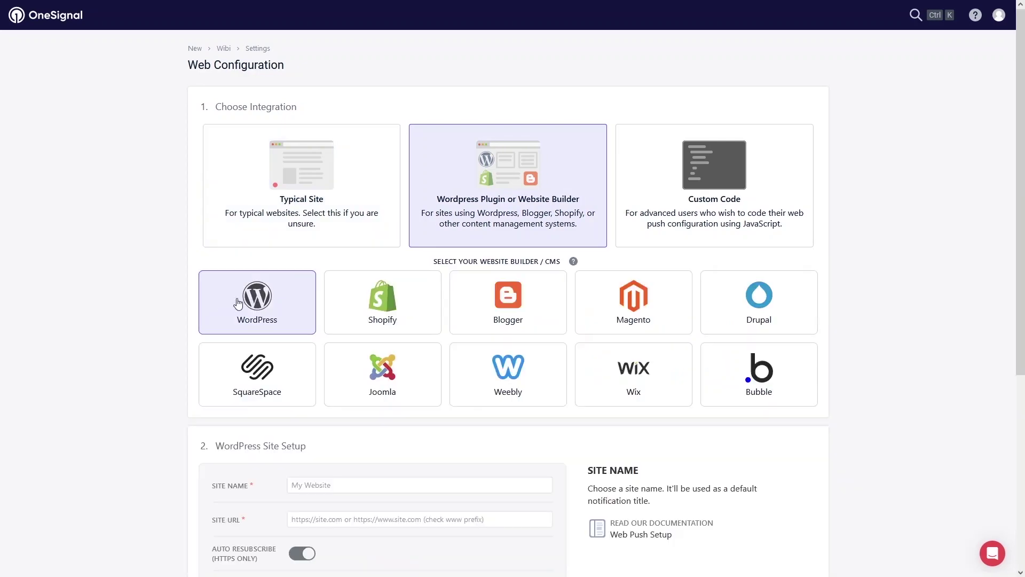
scroll(299, 321, down, 3)
click(340, 322)
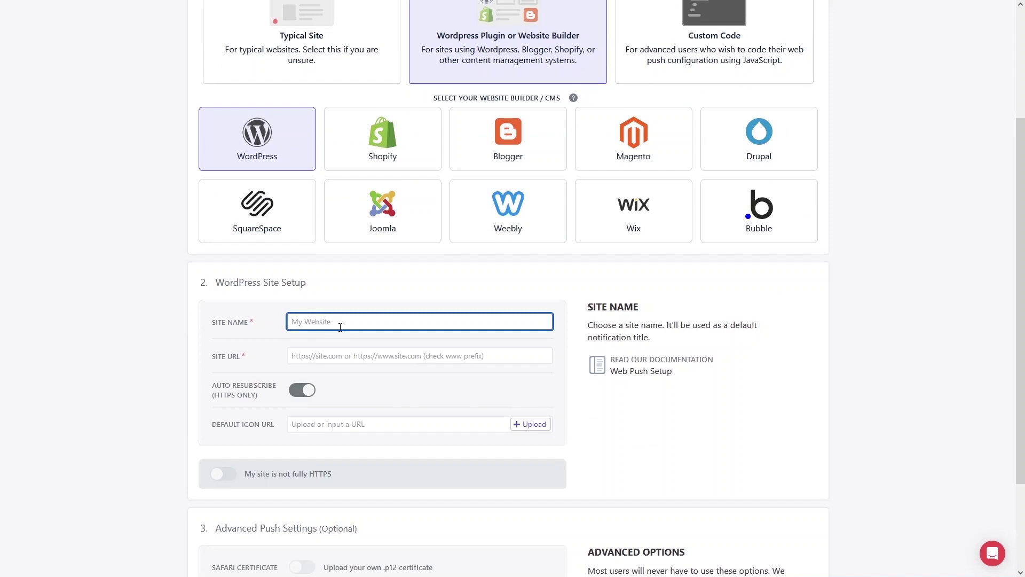
text(Wibi)
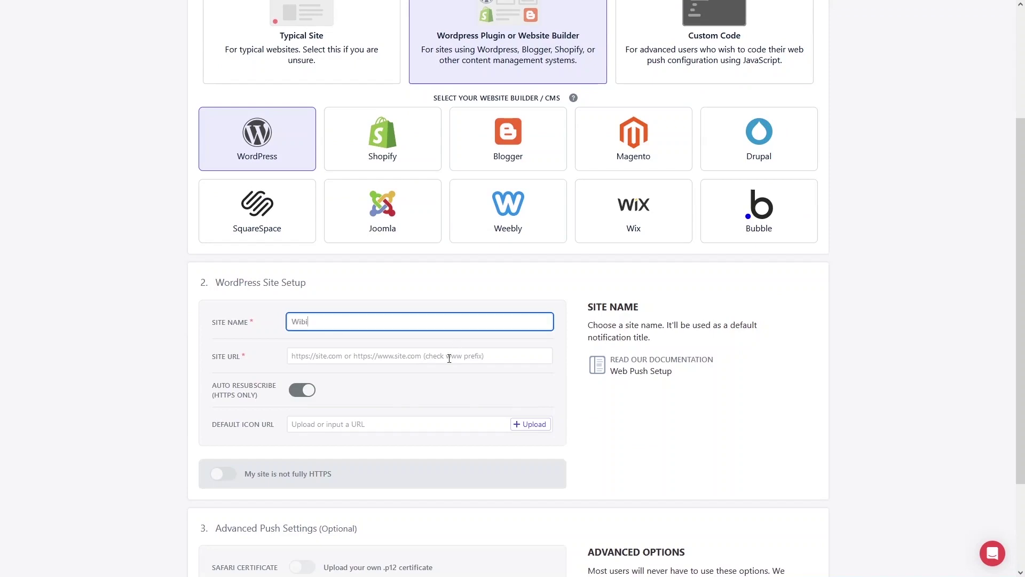
click(450, 355)
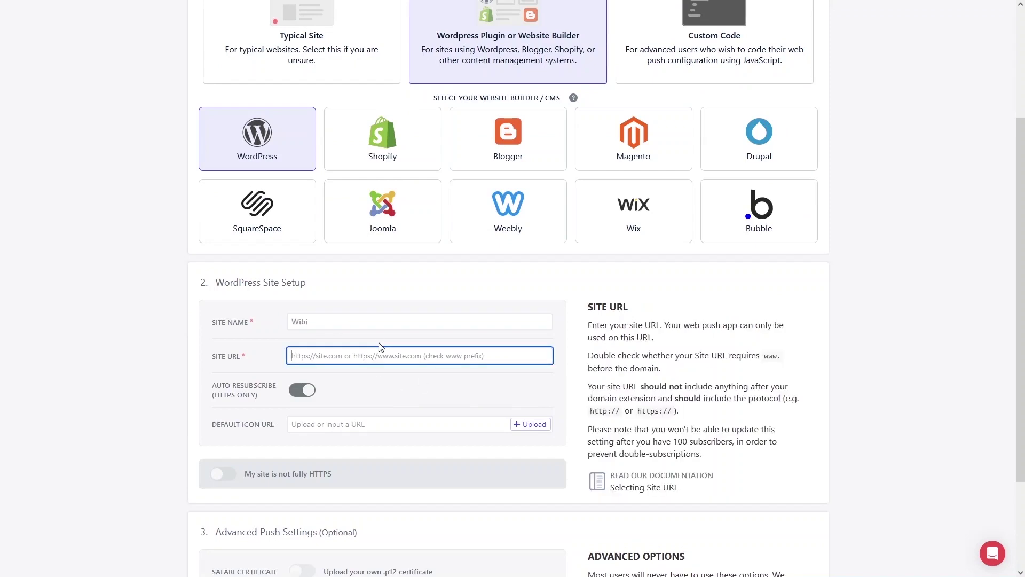
click(176, 8)
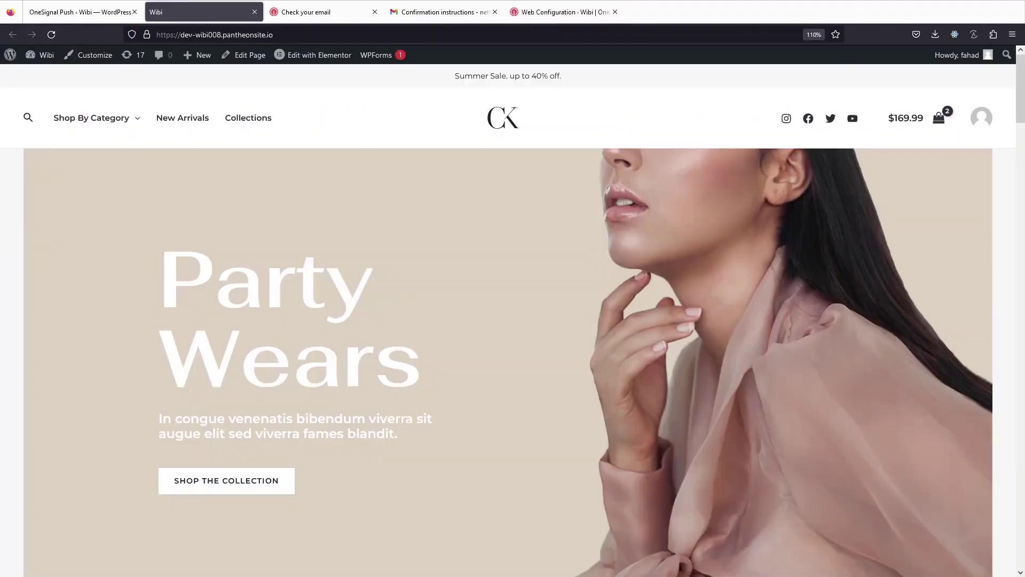
click(190, 35)
key(ctrl+c)
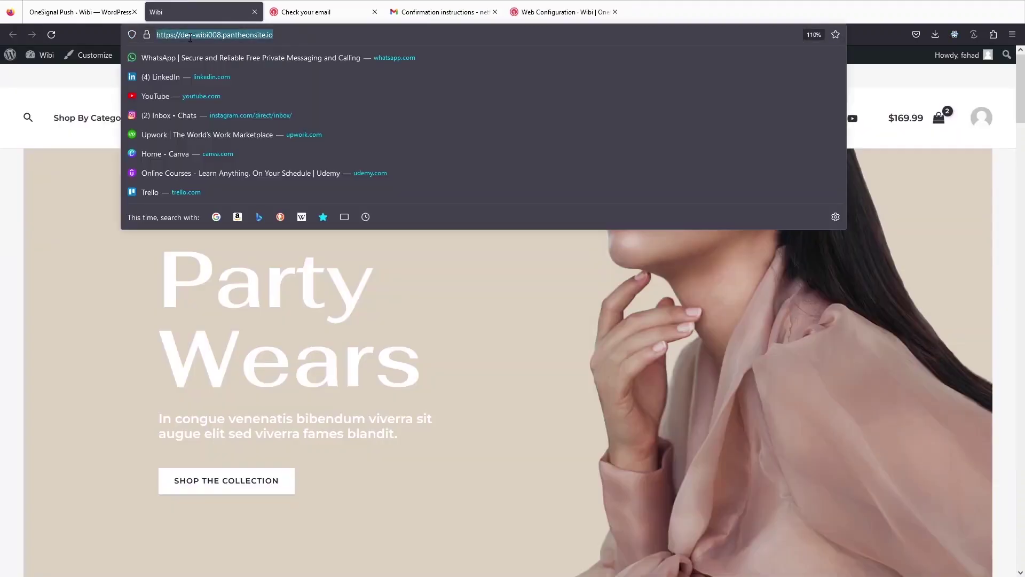
click(555, 11)
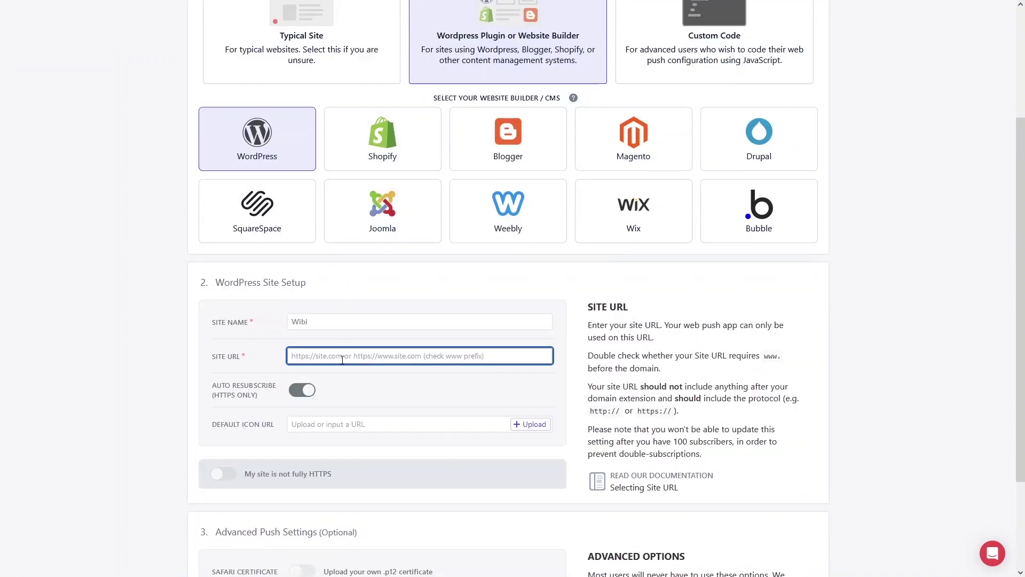
key(ctrl+v)
scroll(389, 369, down, 2)
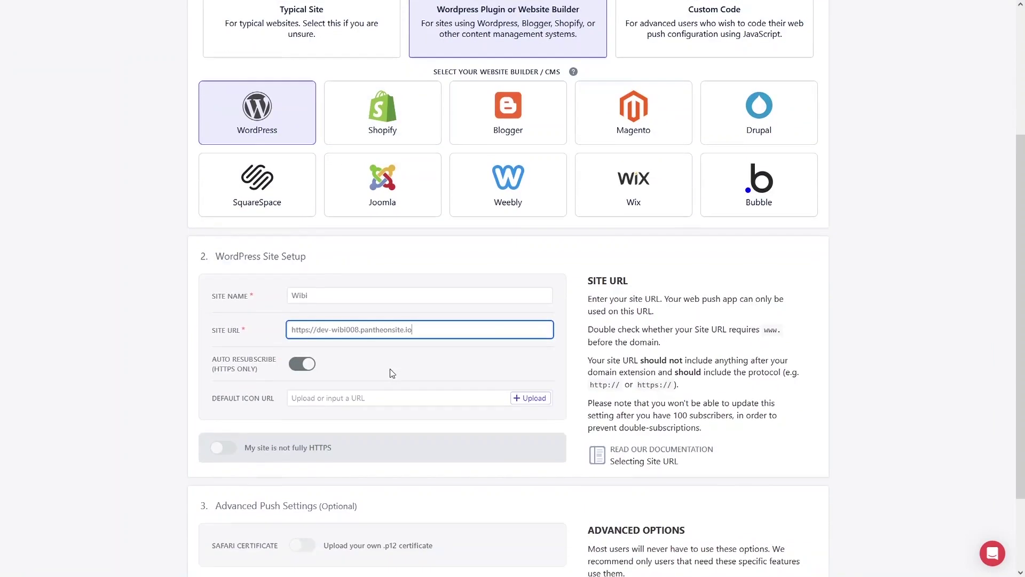
click(338, 316)
click(470, 261)
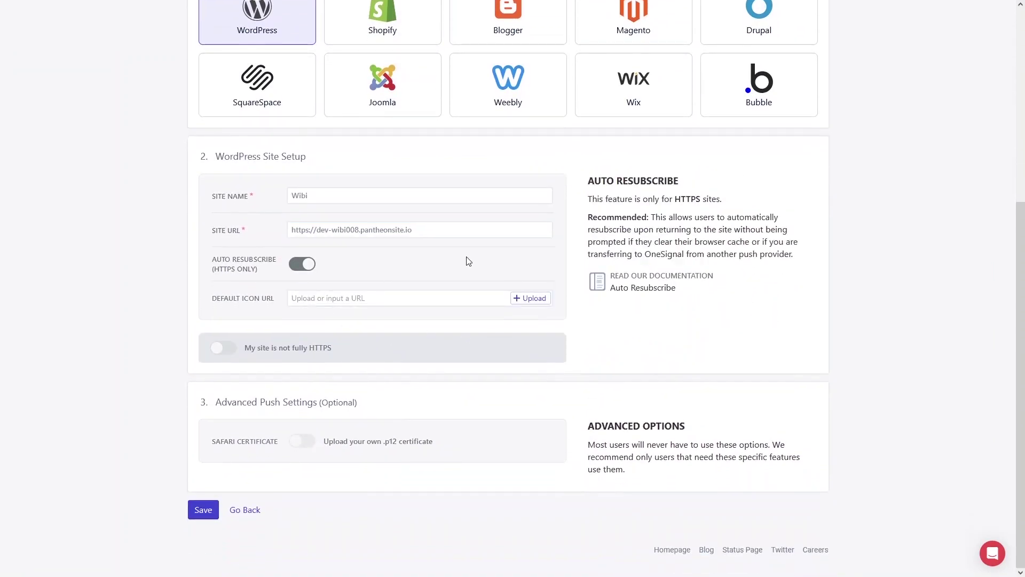
Step: Upload Untitled design(6).png as the default notification icon and save the crop
click(528, 300)
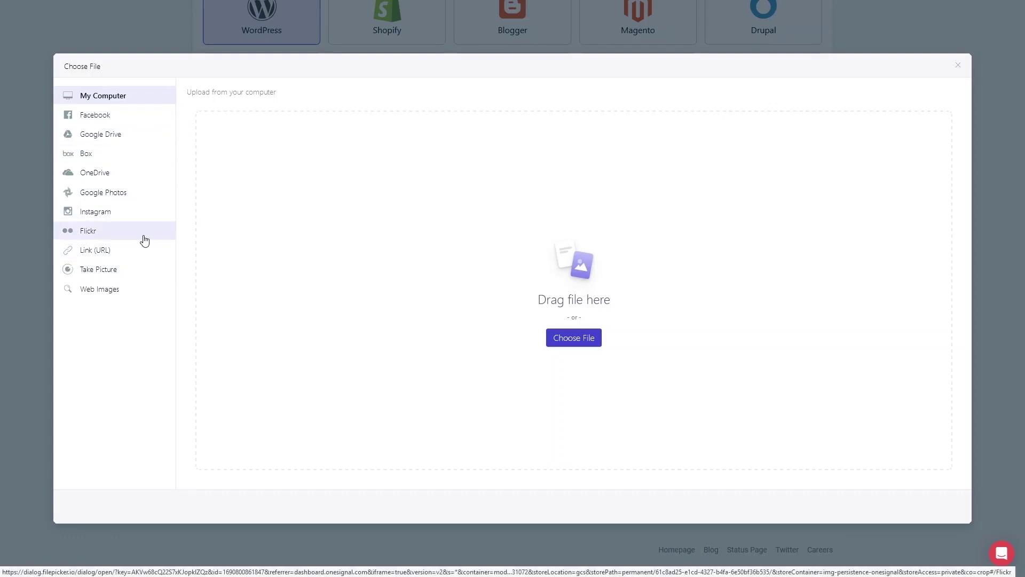
click(579, 347)
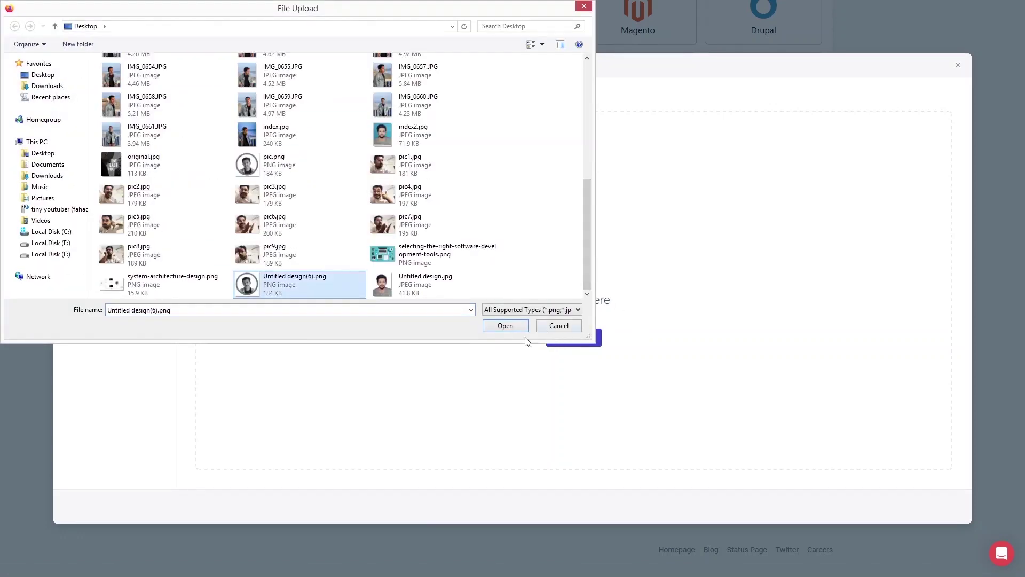
click(521, 327)
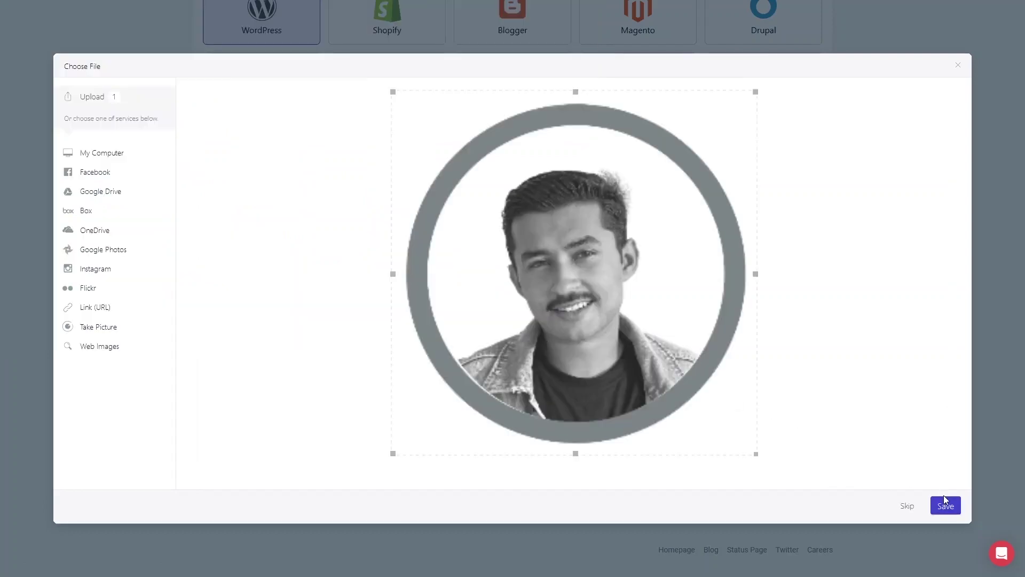
click(945, 506)
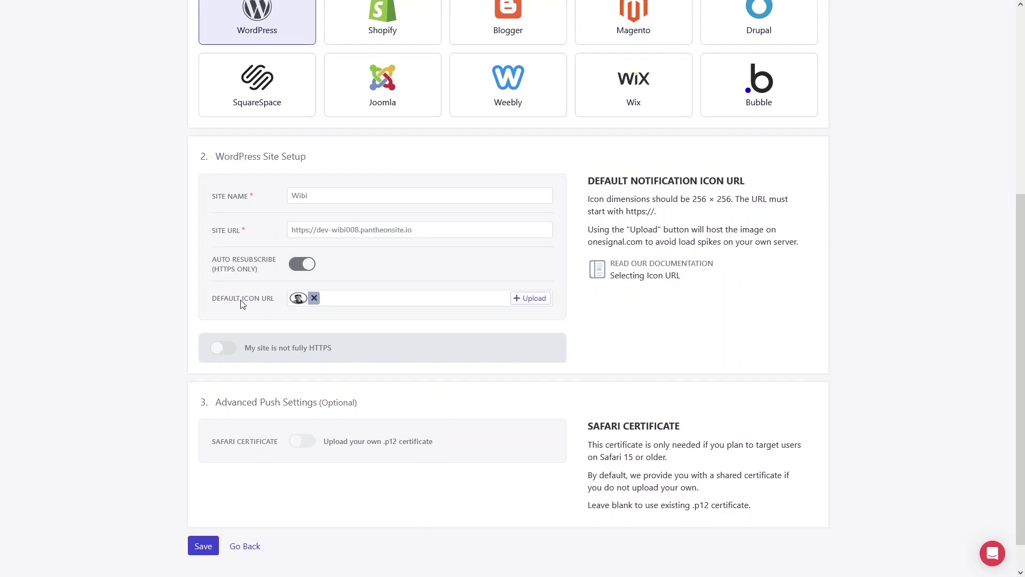
scroll(243, 321, down, 1)
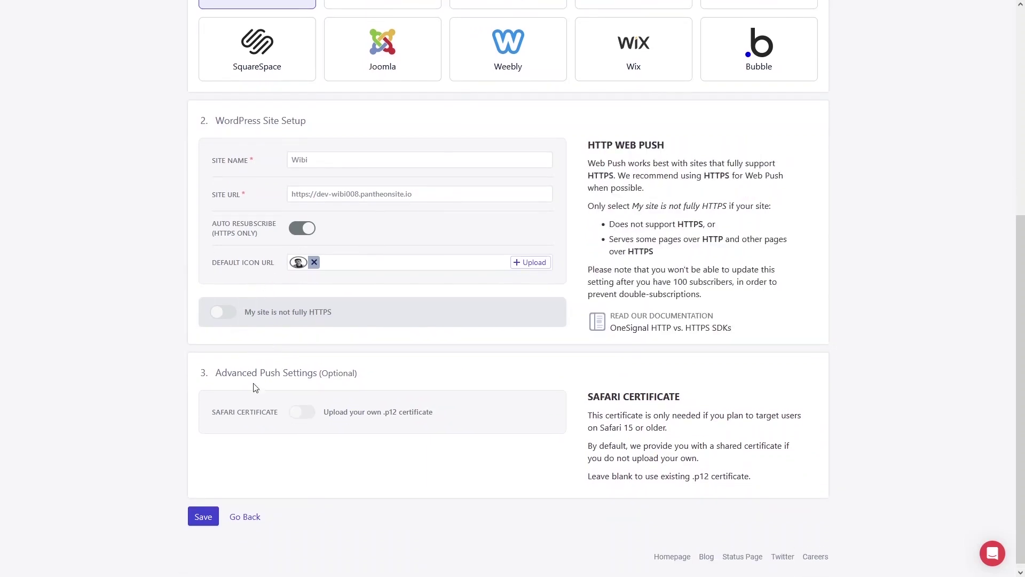
Step: Save the WordPress site setup, copy the App ID, and return to WordPress's OneSignal Push tab
click(203, 517)
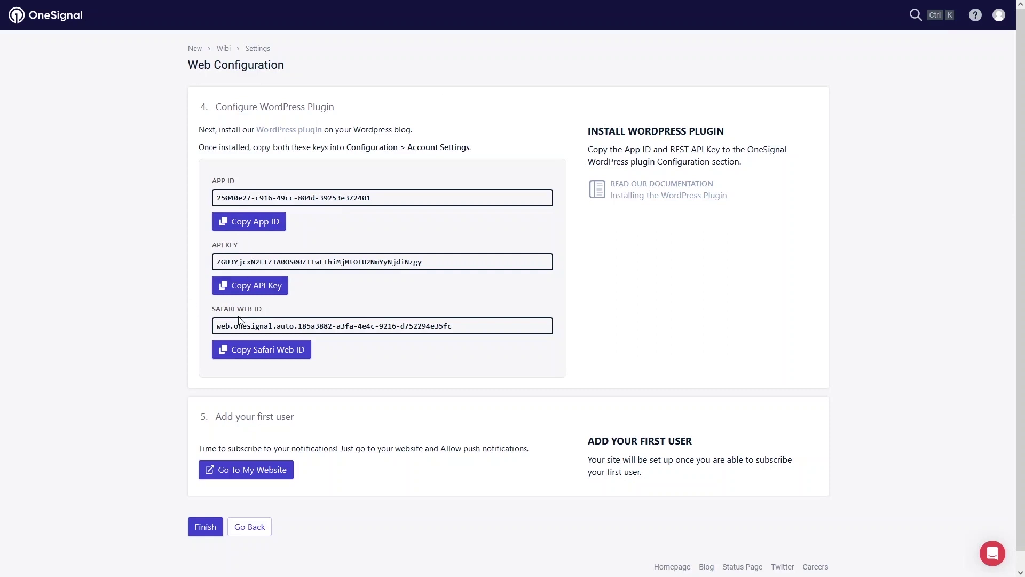
click(260, 222)
mouse_move(80, 6)
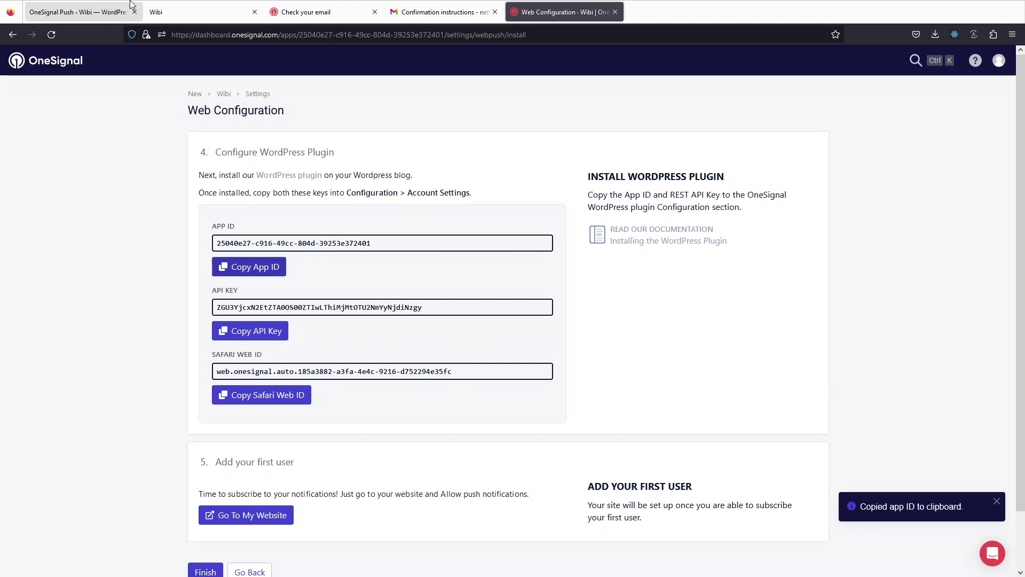
click(85, 6)
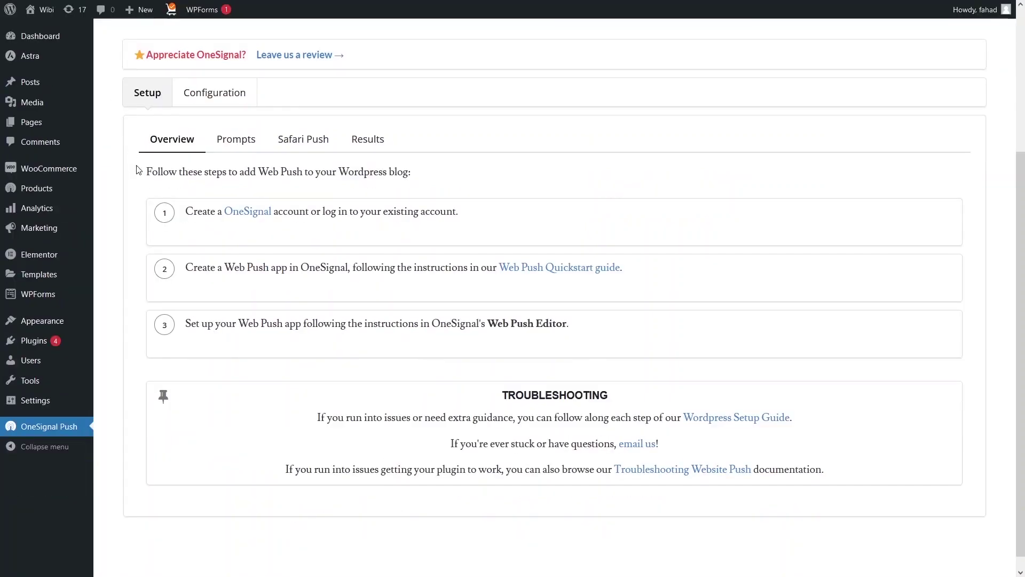
Step: Paste the OneSignal App ID and REST API Key into the plugin's Configuration settings
click(209, 95)
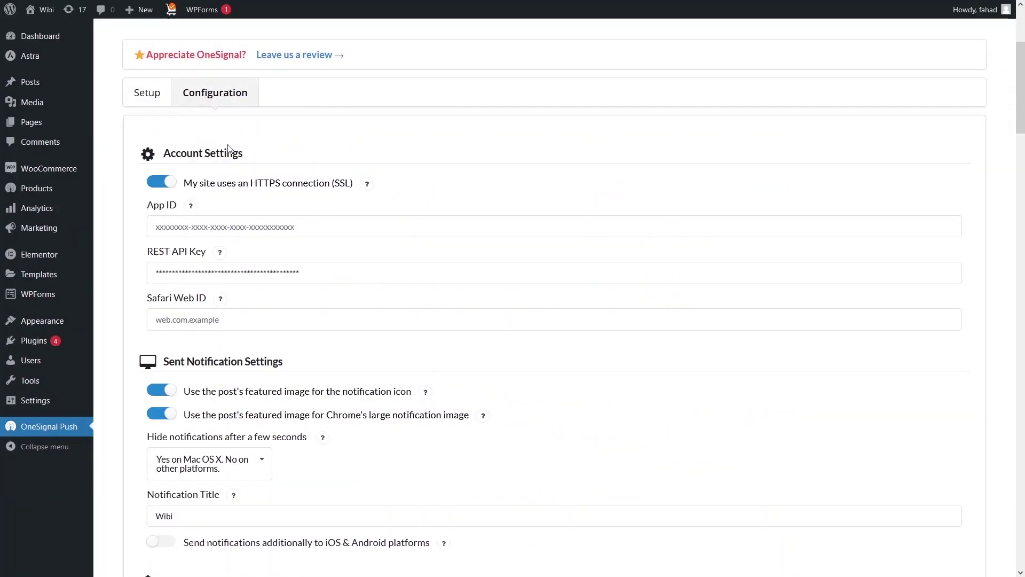
click(216, 228)
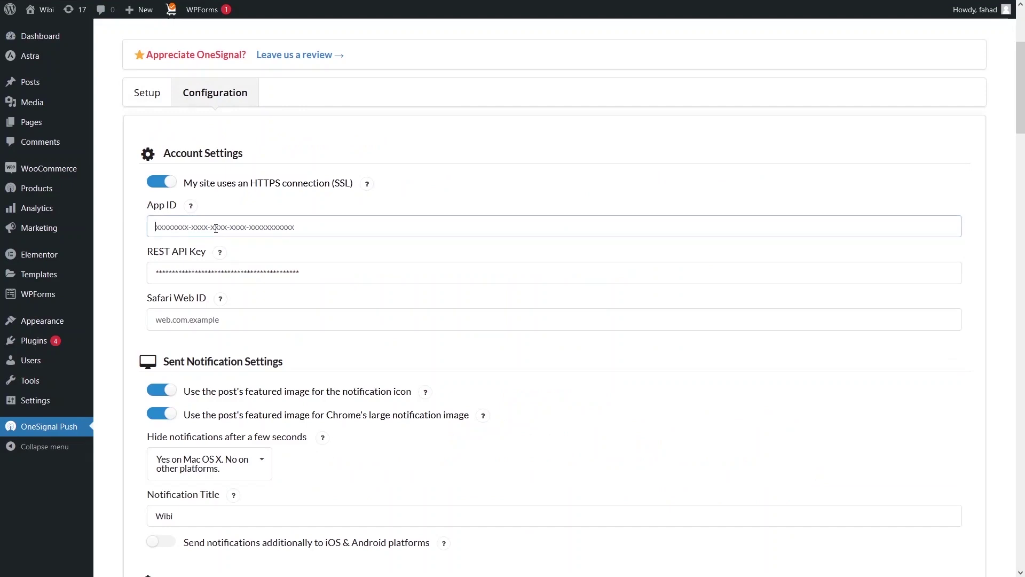
key(ctrl+v)
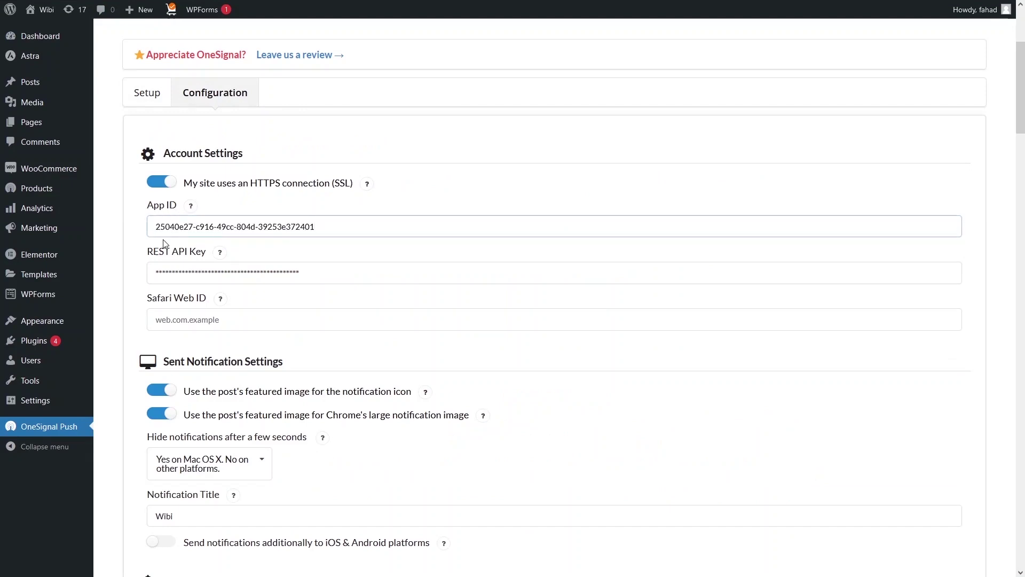
mouse_move(291, 12)
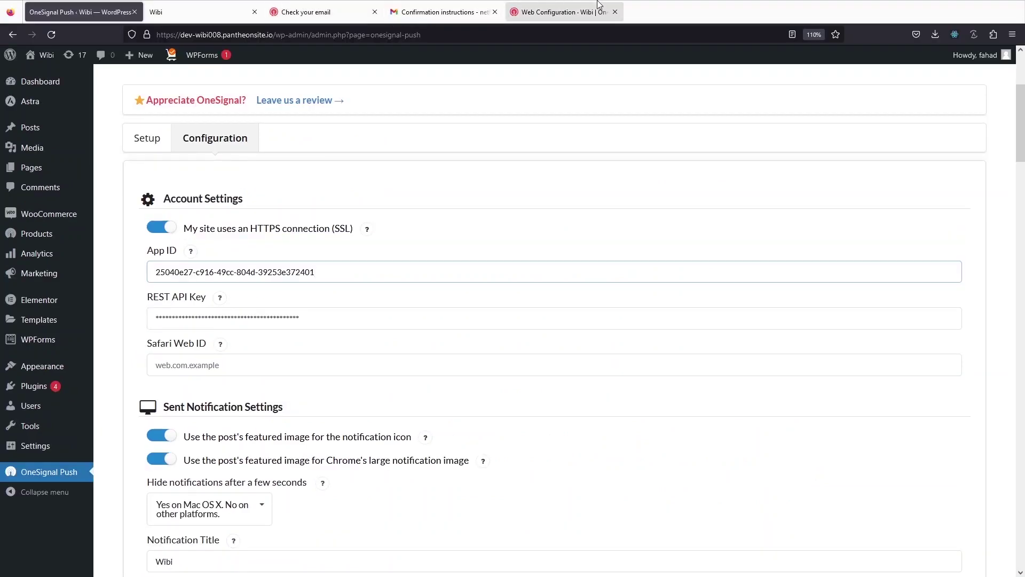
click(545, 13)
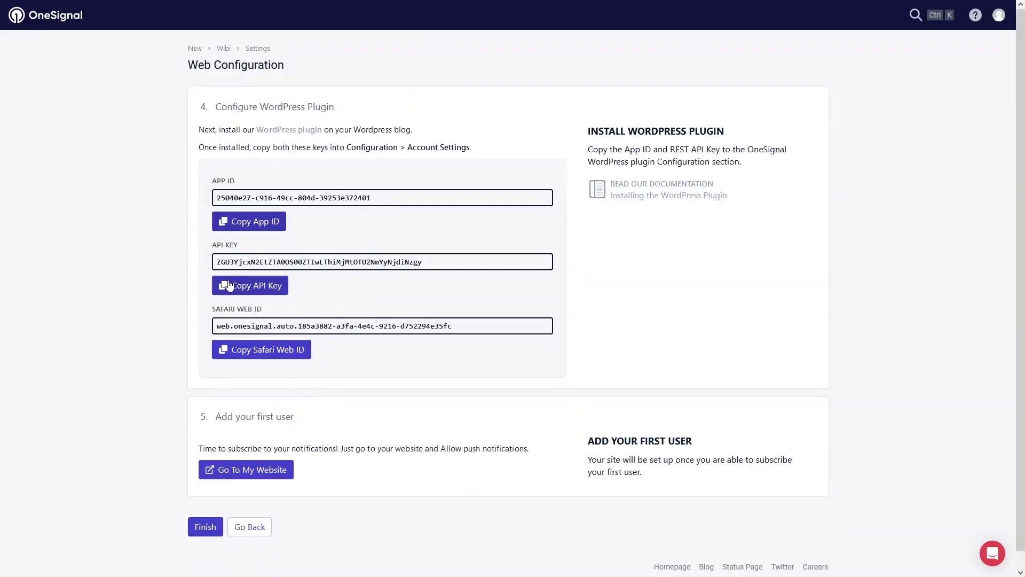
click(223, 281)
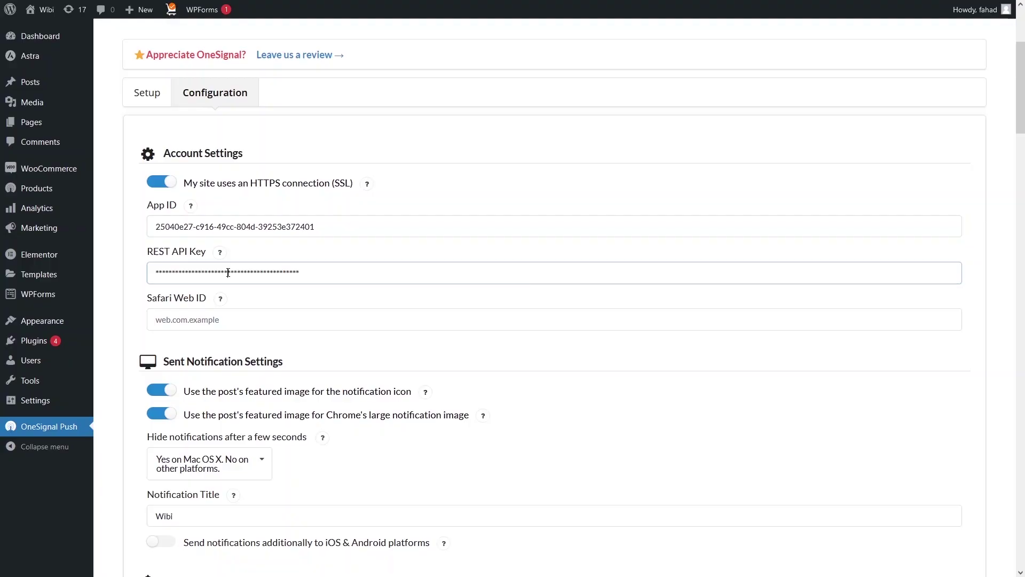
key(ctrl+v)
scroll(238, 288, down, 1)
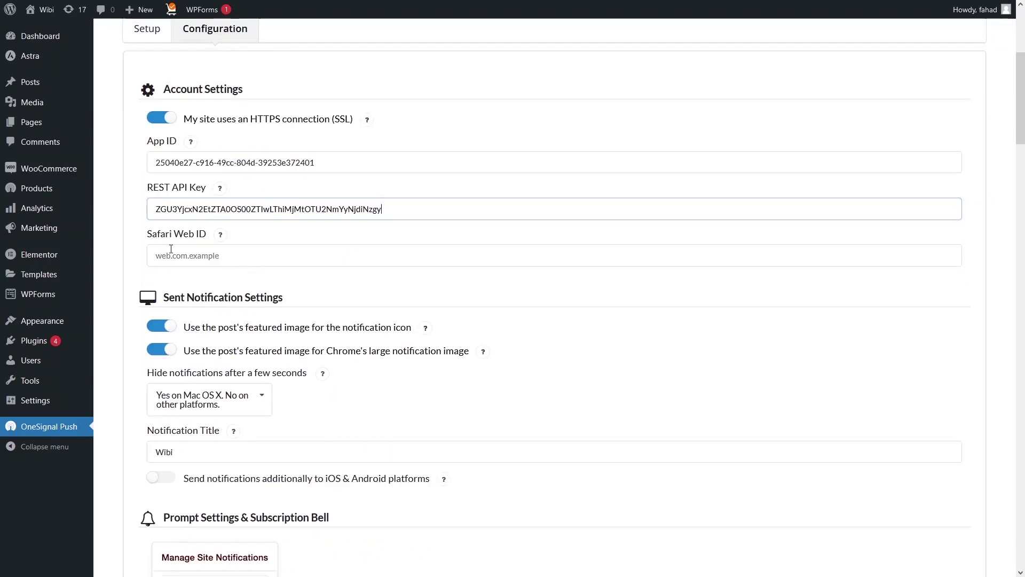
Step: Copy the Safari Web ID from OneSignal into the plugin's Safari Web ID field
click(531, 7)
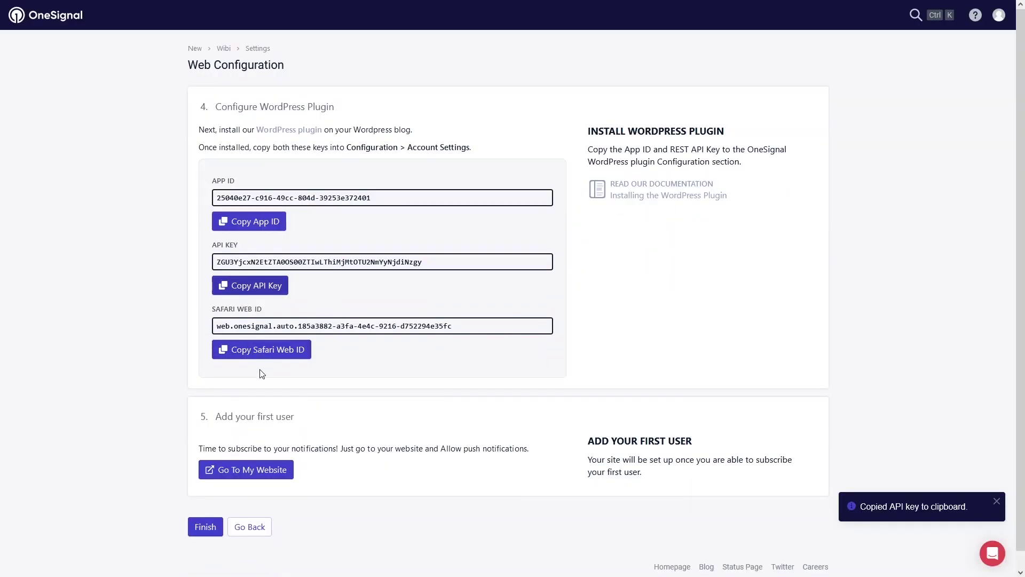
click(240, 356)
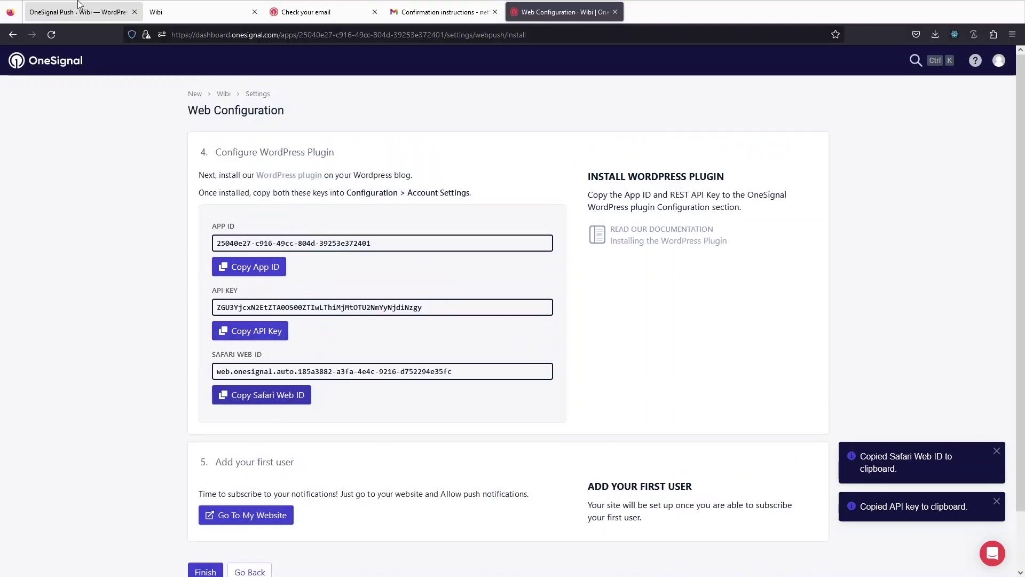
click(75, 11)
click(134, 300)
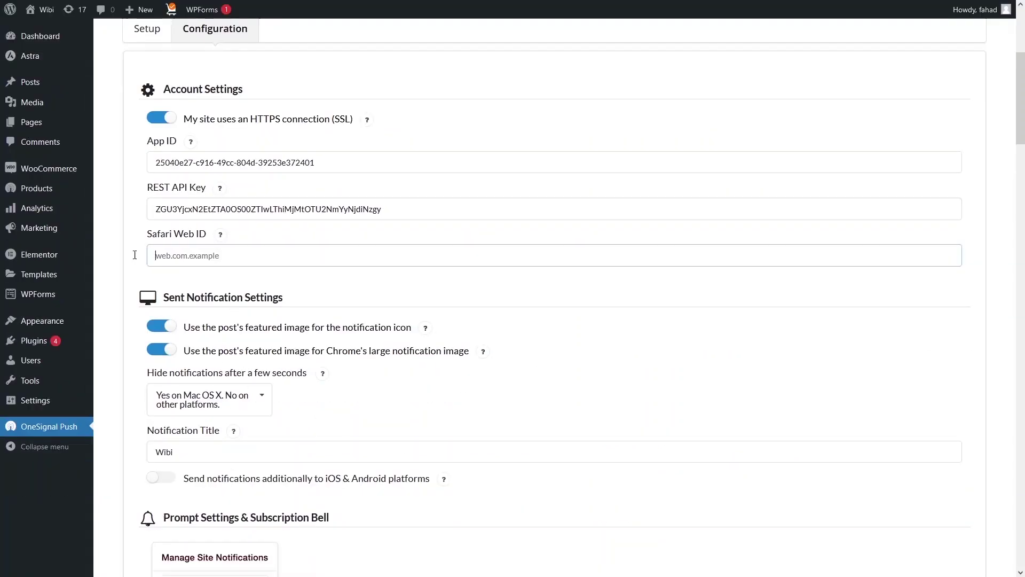
key(ctrl+v)
Step: Scroll through the prompt text, welcome notification and automatic post notification options
scroll(256, 296, down, 3)
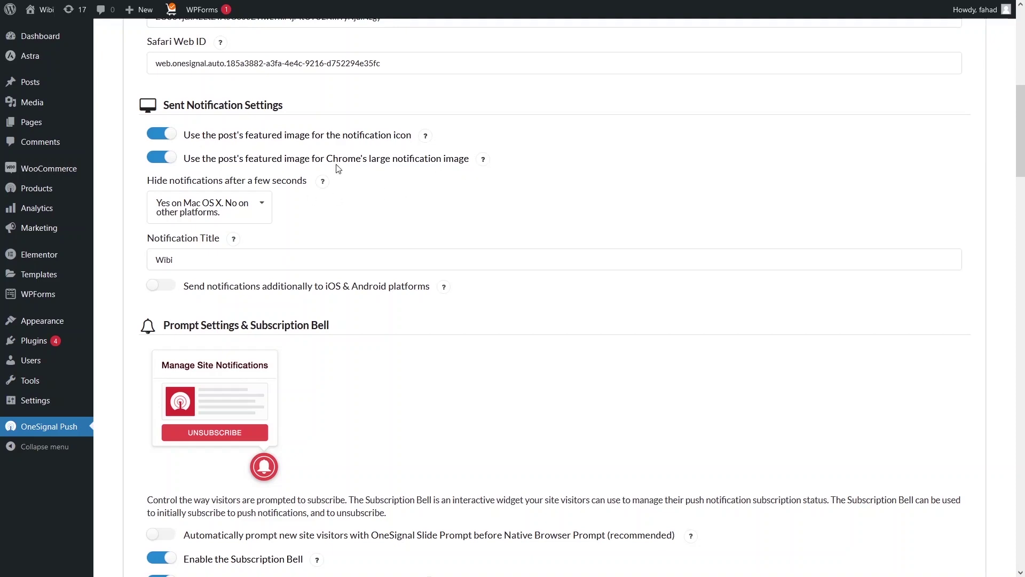
scroll(357, 194, down, 3)
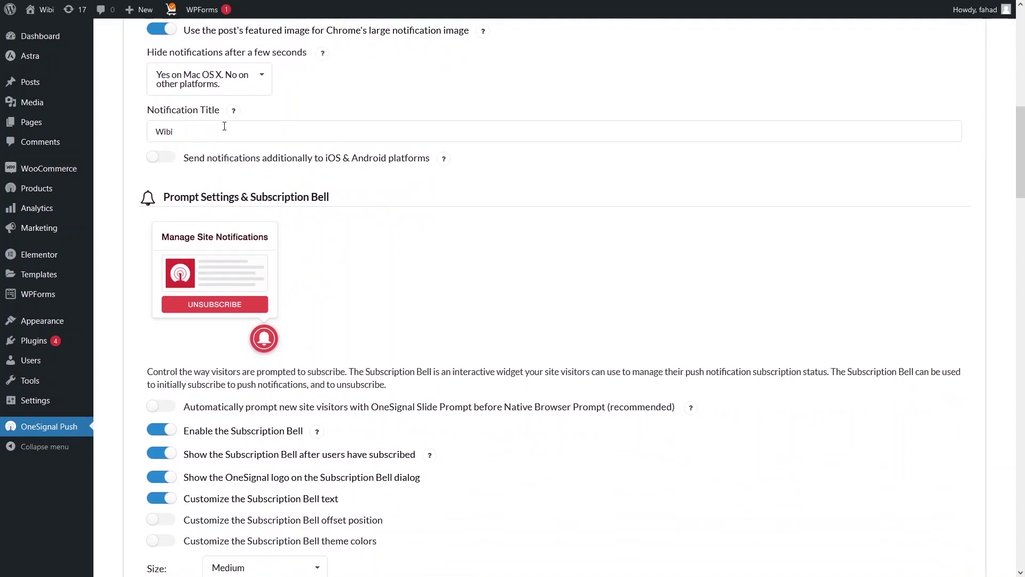
scroll(203, 125, down, 3)
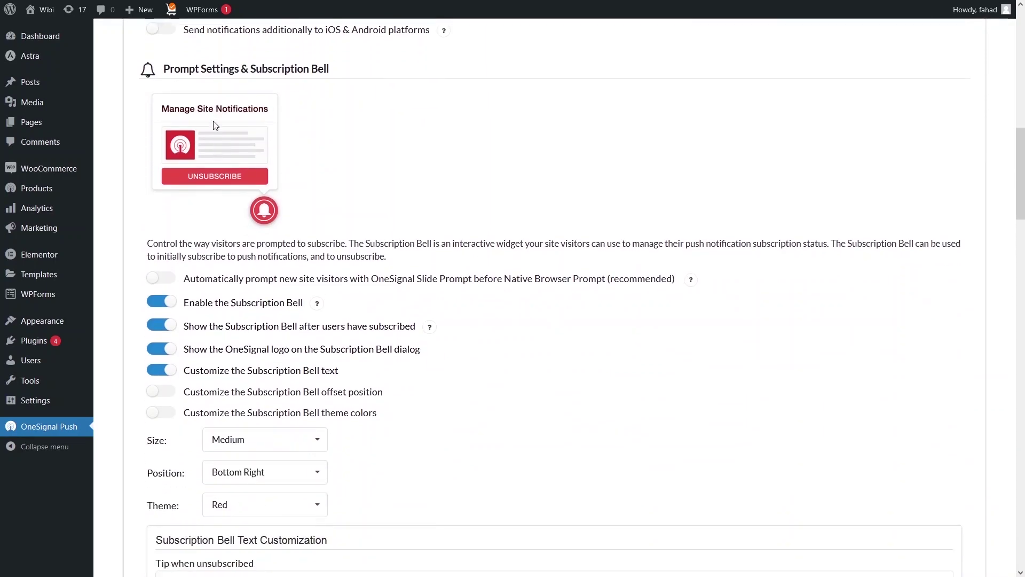
scroll(216, 124, up, 1)
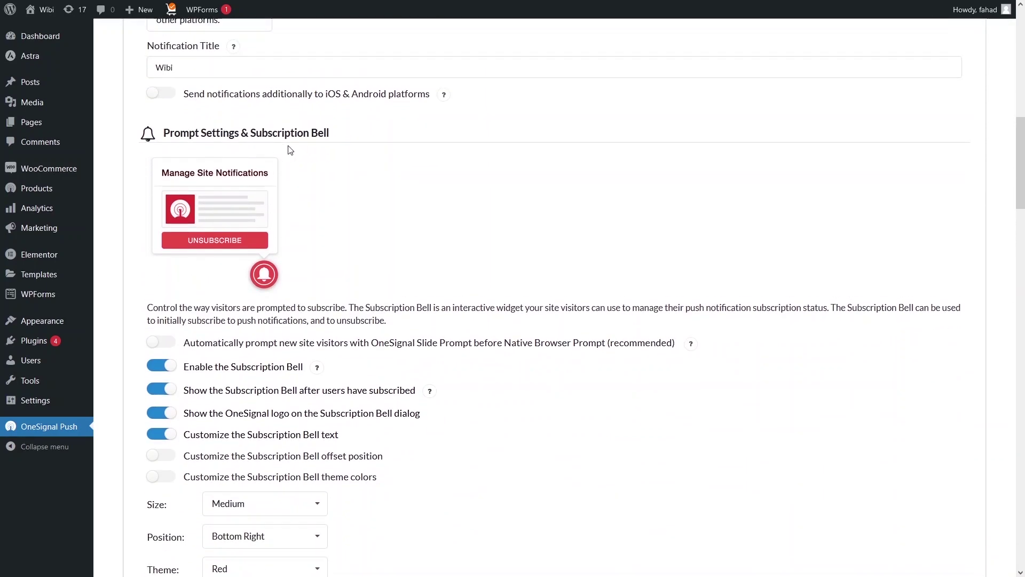
scroll(321, 160, down, 3)
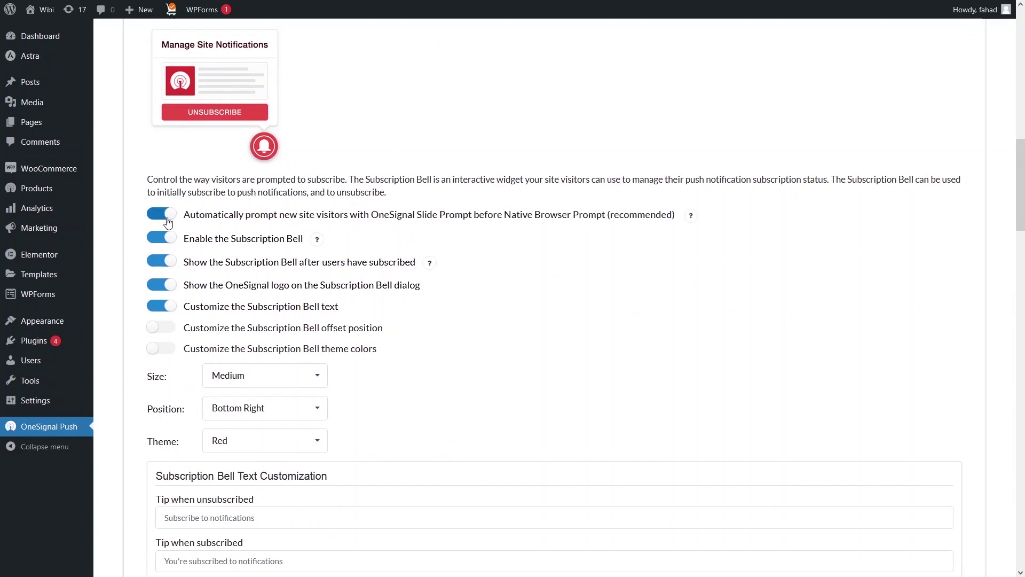
scroll(169, 221, down, 3)
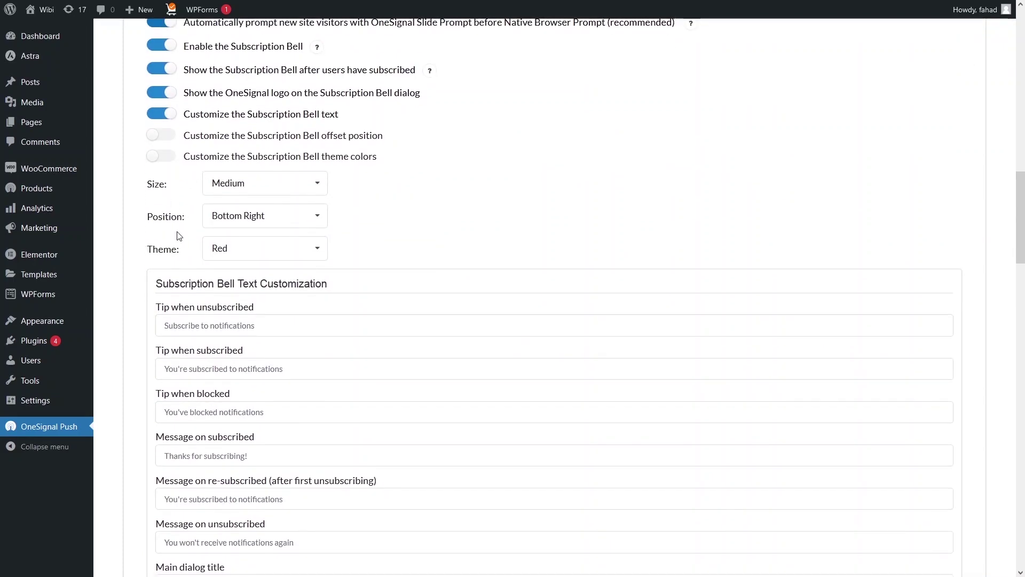
scroll(179, 236, down, 10)
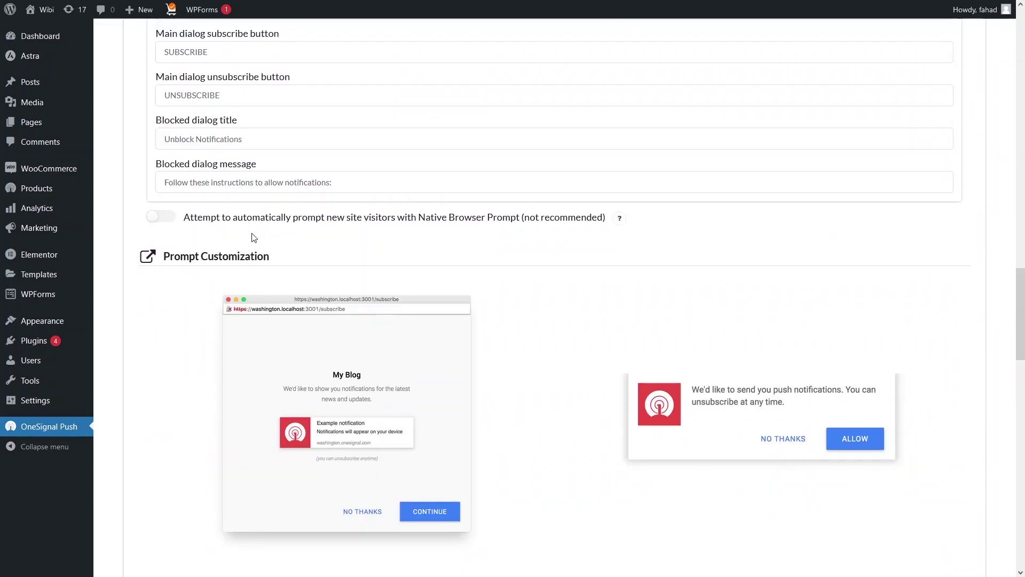
scroll(191, 217, down, 5)
scroll(201, 222, up, 2)
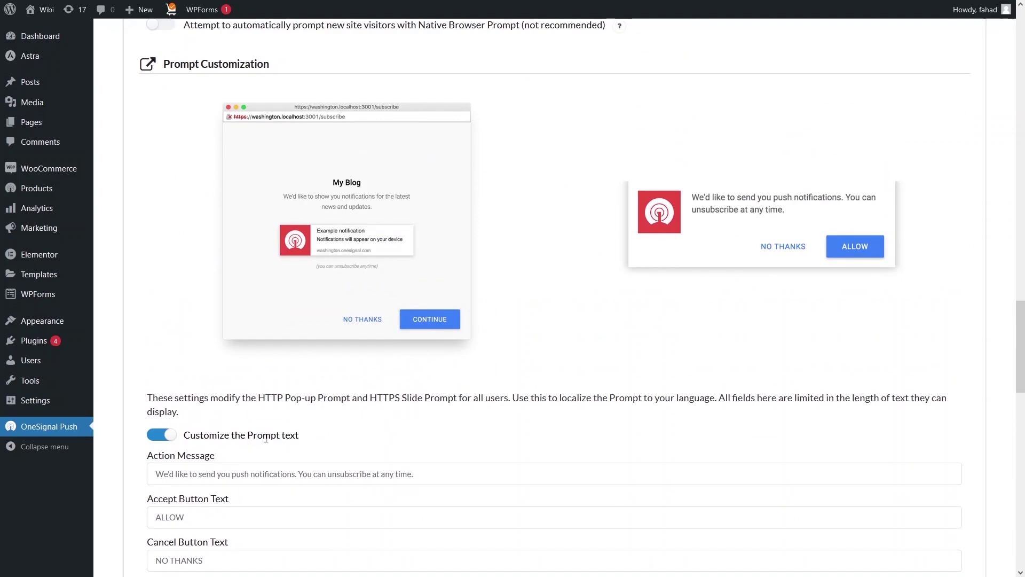
scroll(261, 449, down, 5)
scroll(313, 265, down, 1)
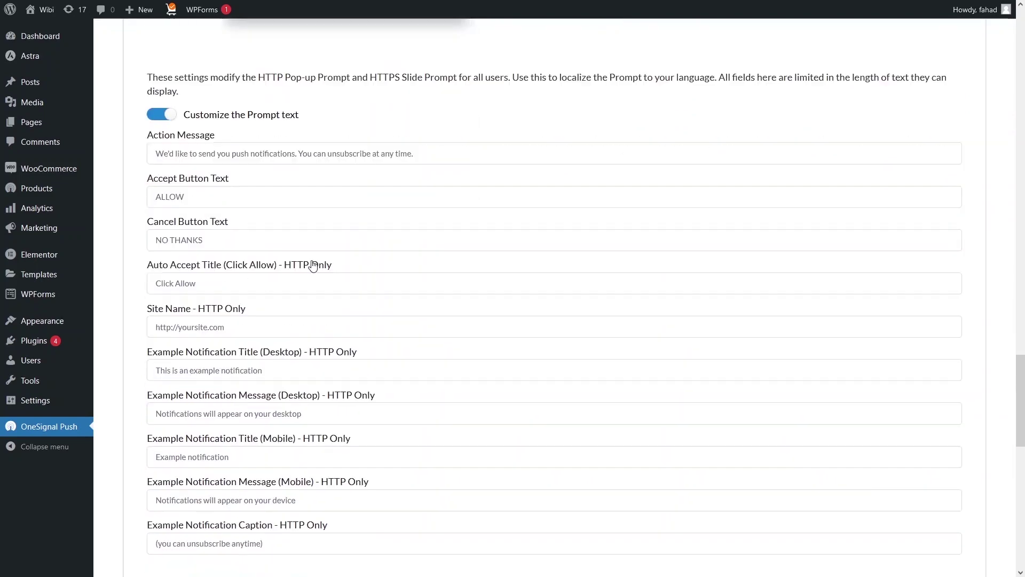
scroll(312, 265, down, 9)
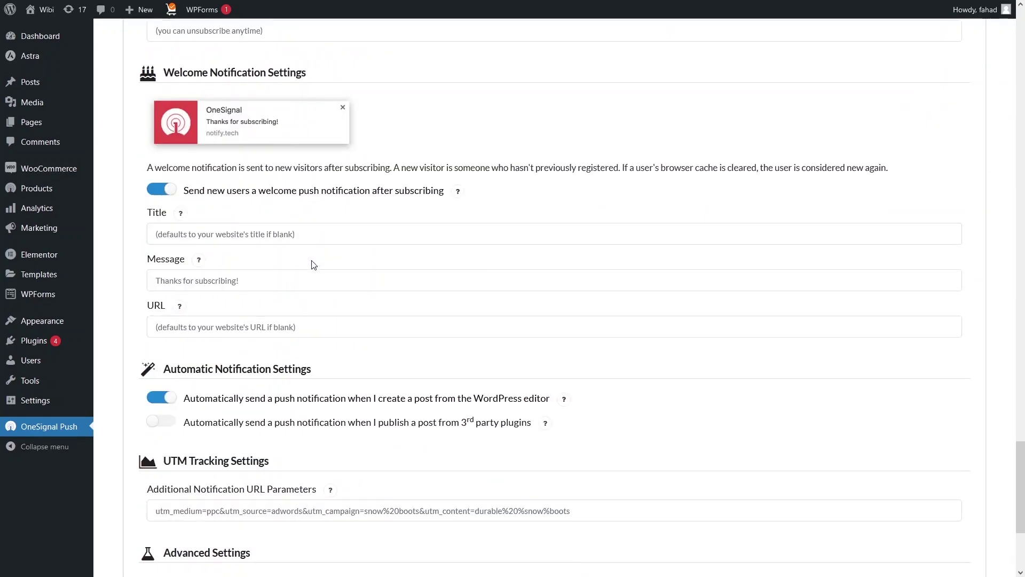
scroll(160, 160, up, 1)
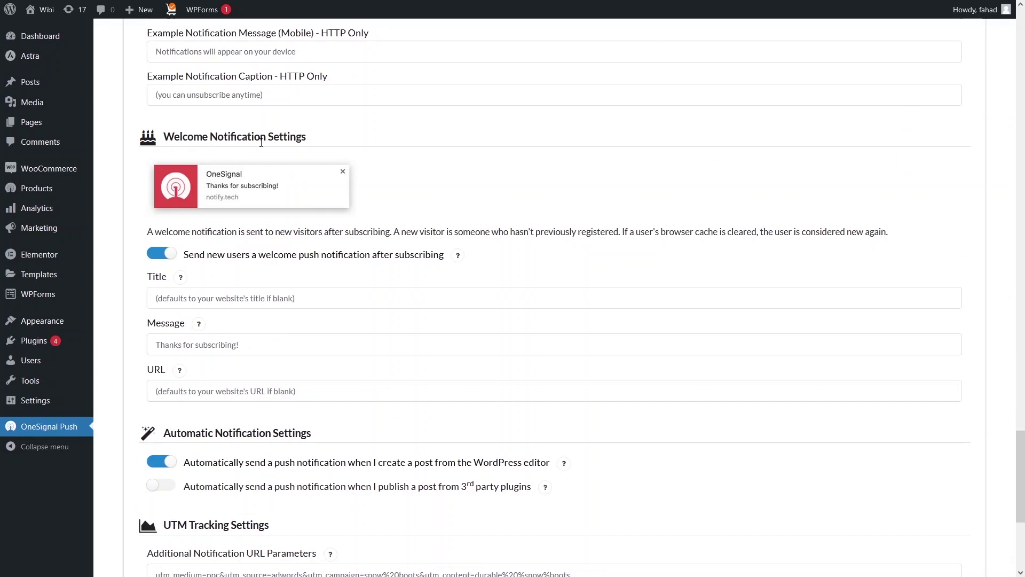
scroll(161, 315, down, 1)
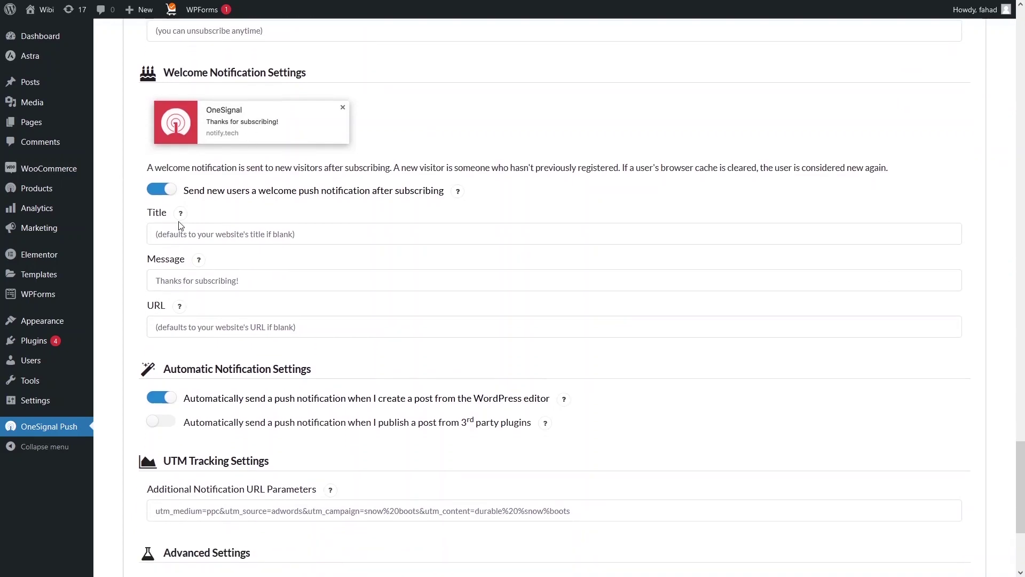
scroll(201, 285, down, 3)
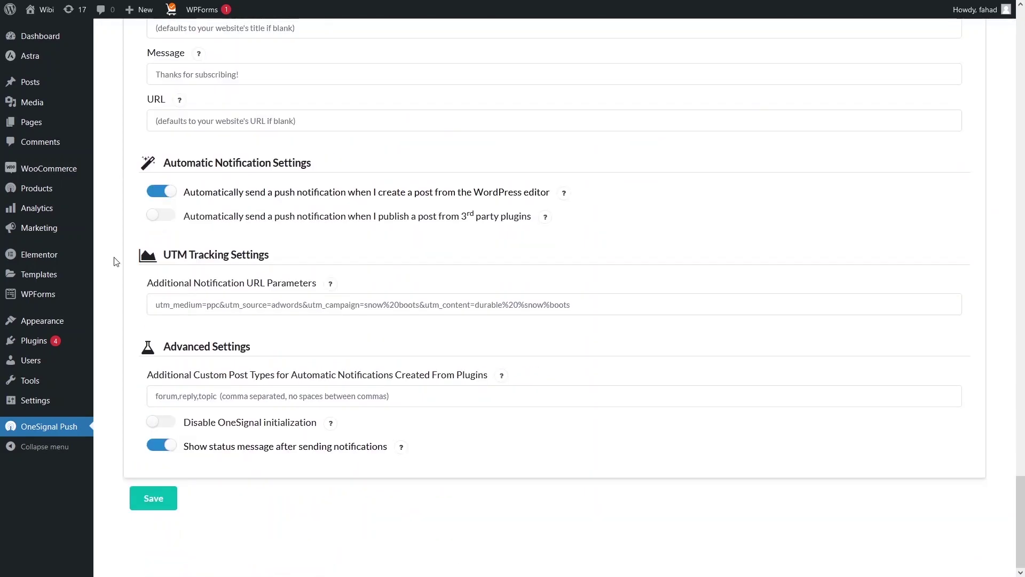
Step: Save the OneSignal settings, then load the Wibi site and allow its push notifications
click(159, 501)
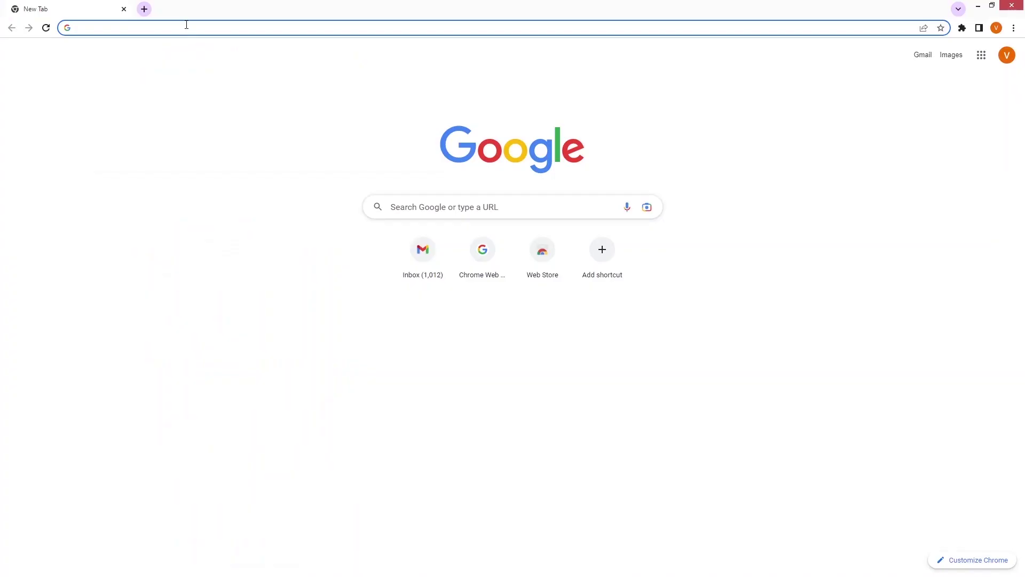
key(ctrl+v)
key(Return)
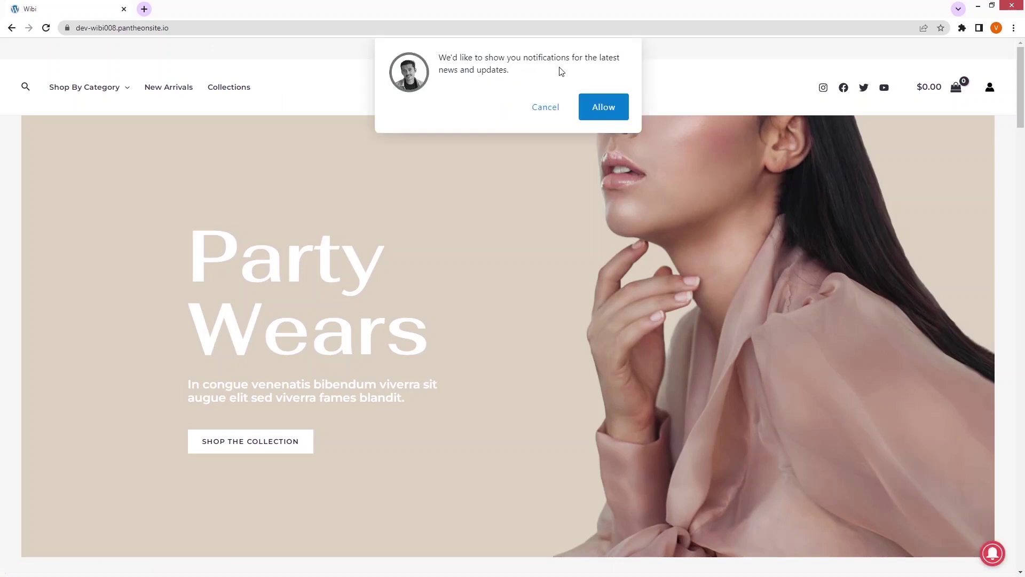
click(588, 102)
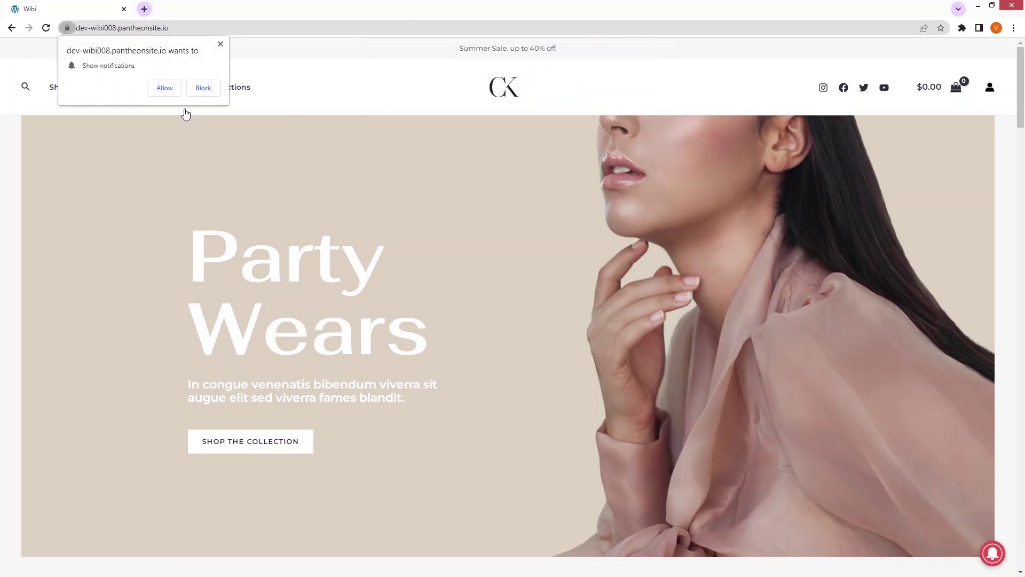
click(164, 89)
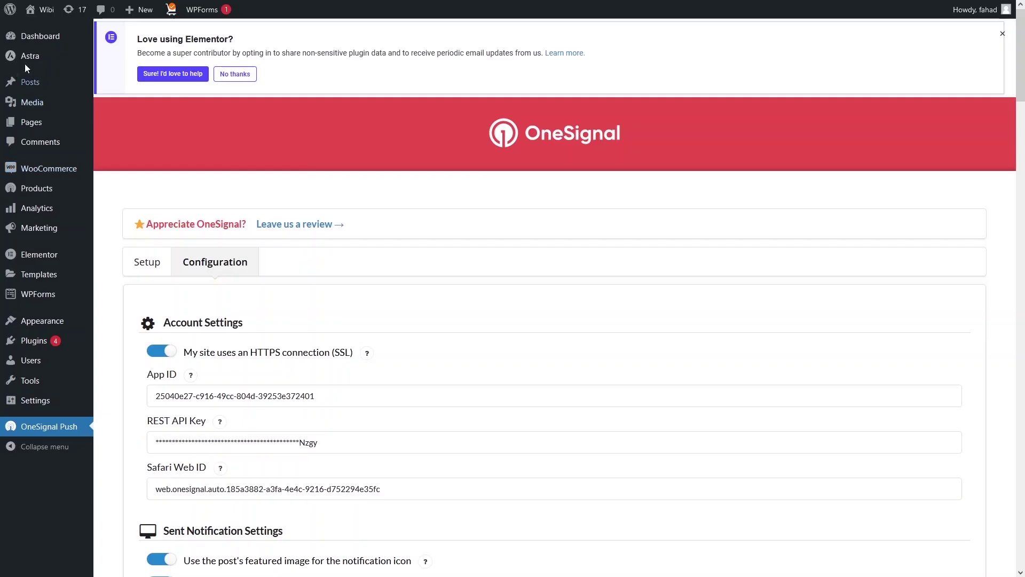
Step: Create a new post titled 'New Post (Test)' and place the cursor in its body
mouse_move(51, 81)
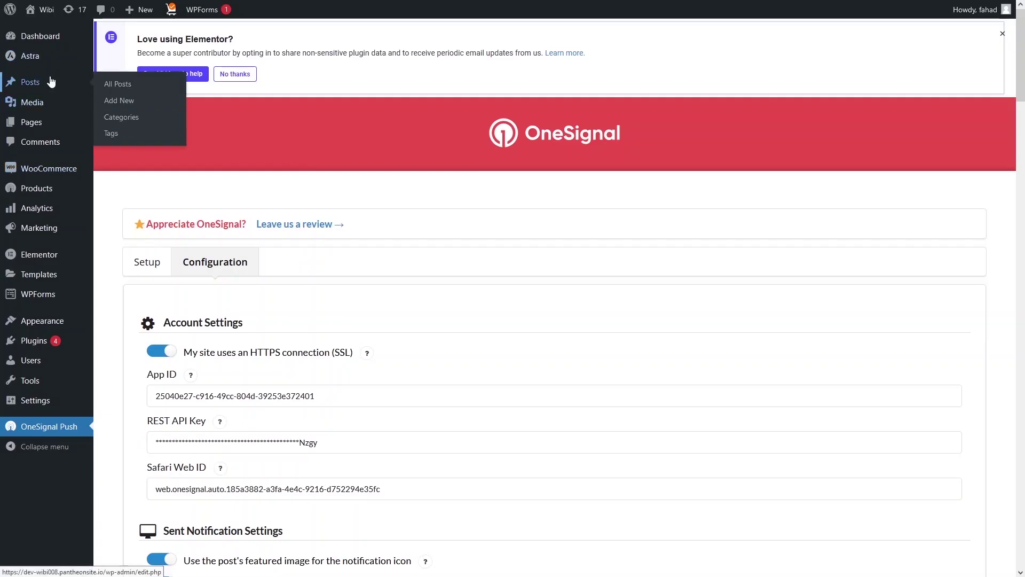
click(132, 108)
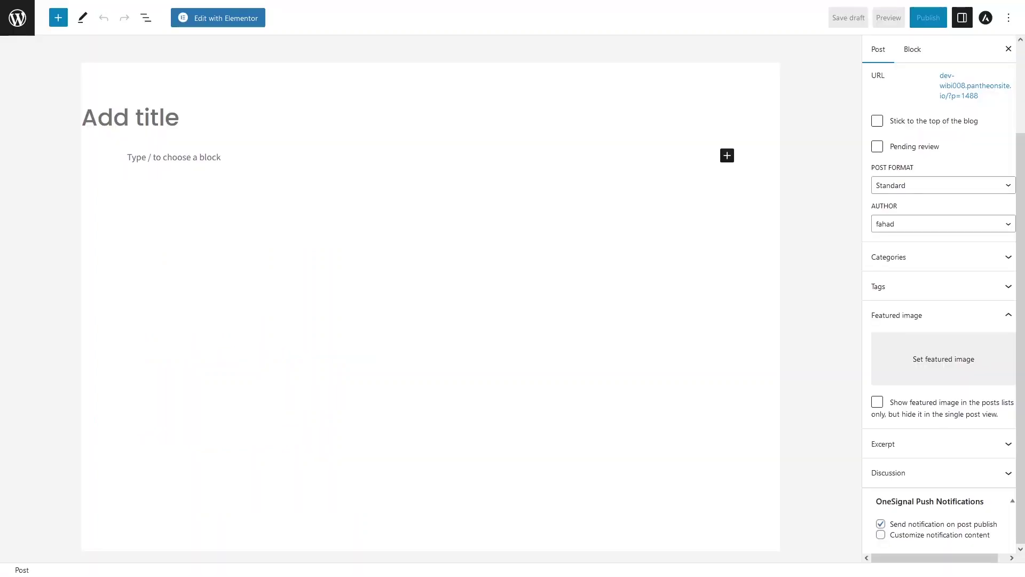
text(N)
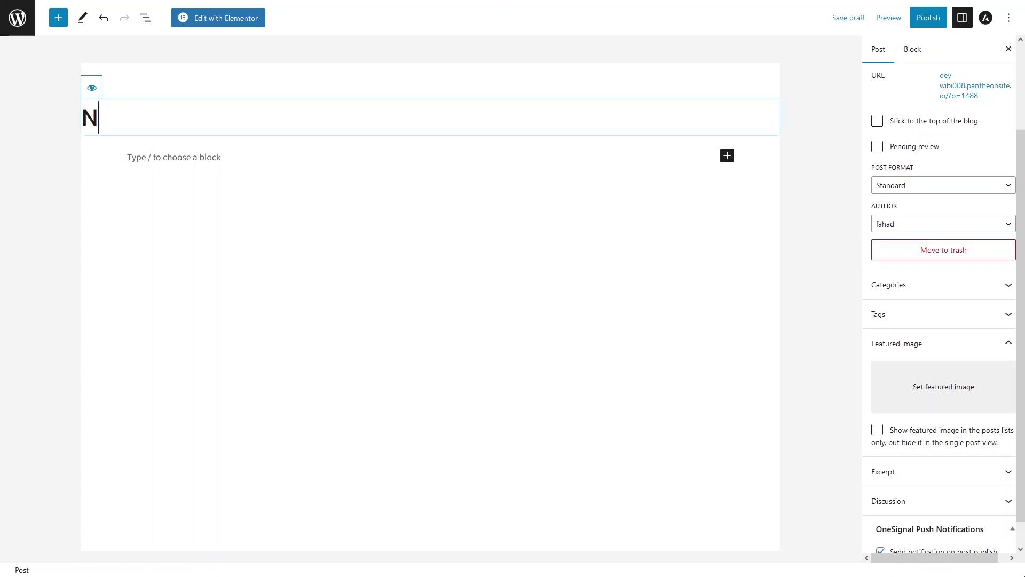
text(ew Post )
text((Test))
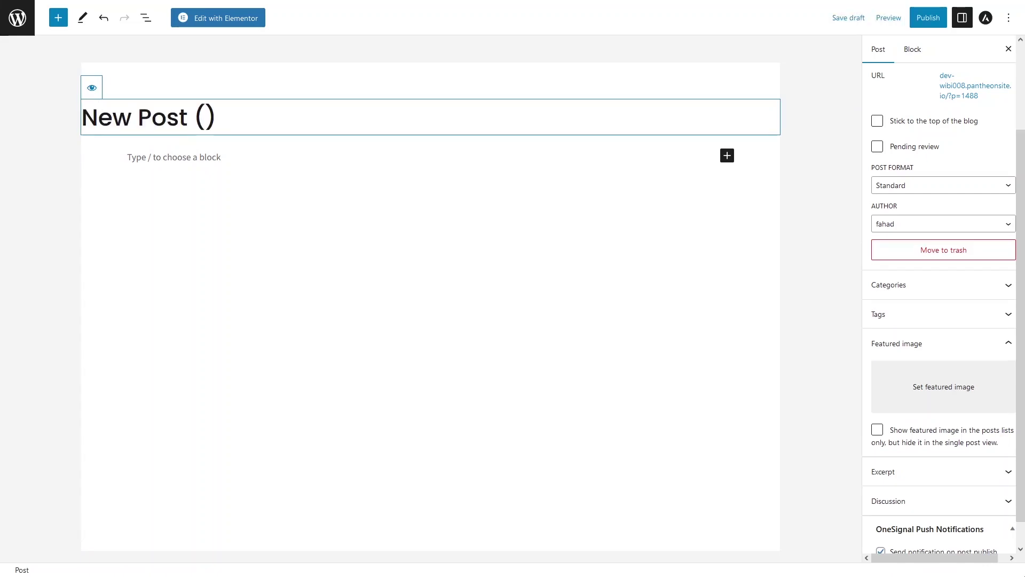
key(Left)
text(Test)
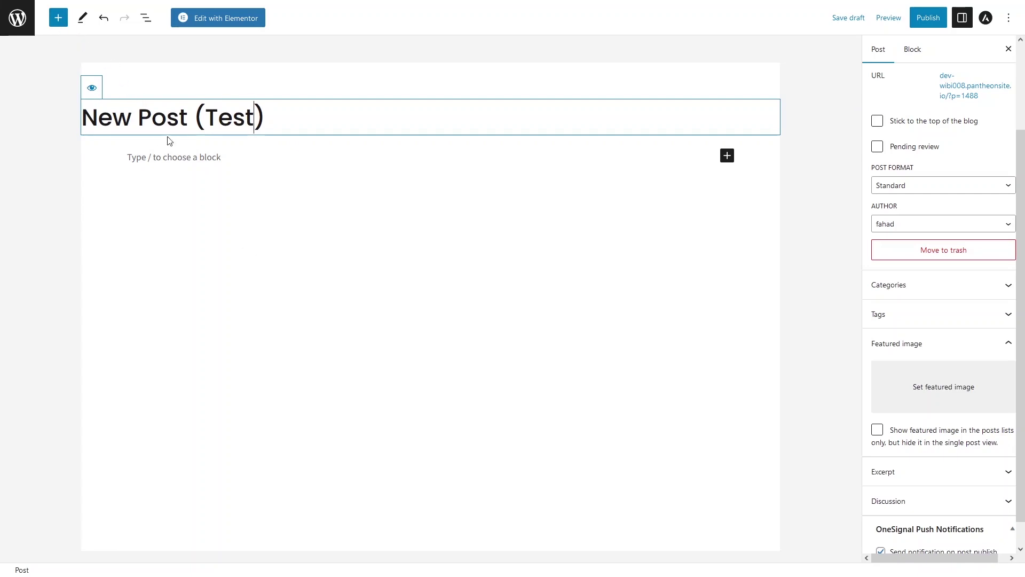
click(209, 162)
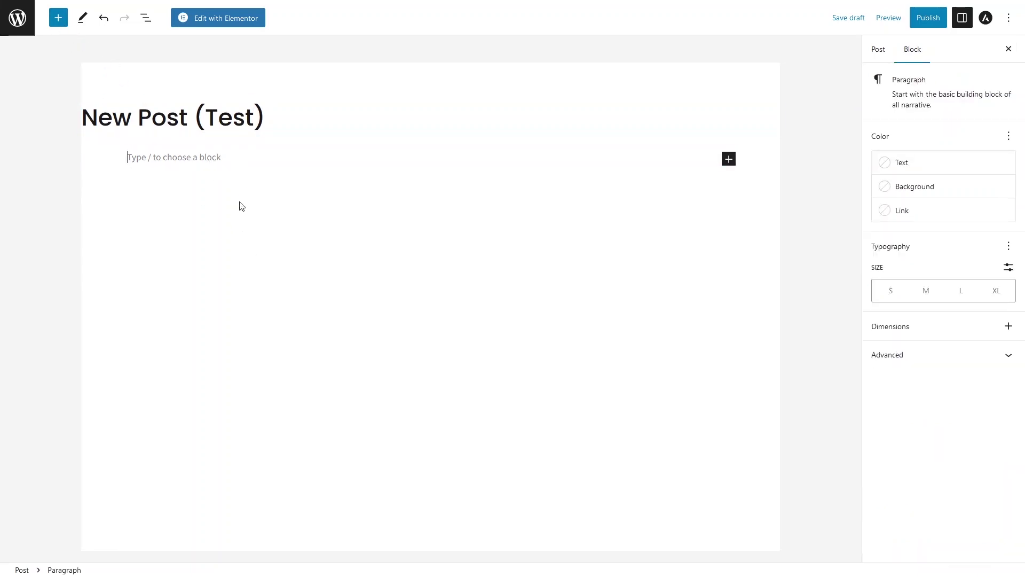
click(56, 27)
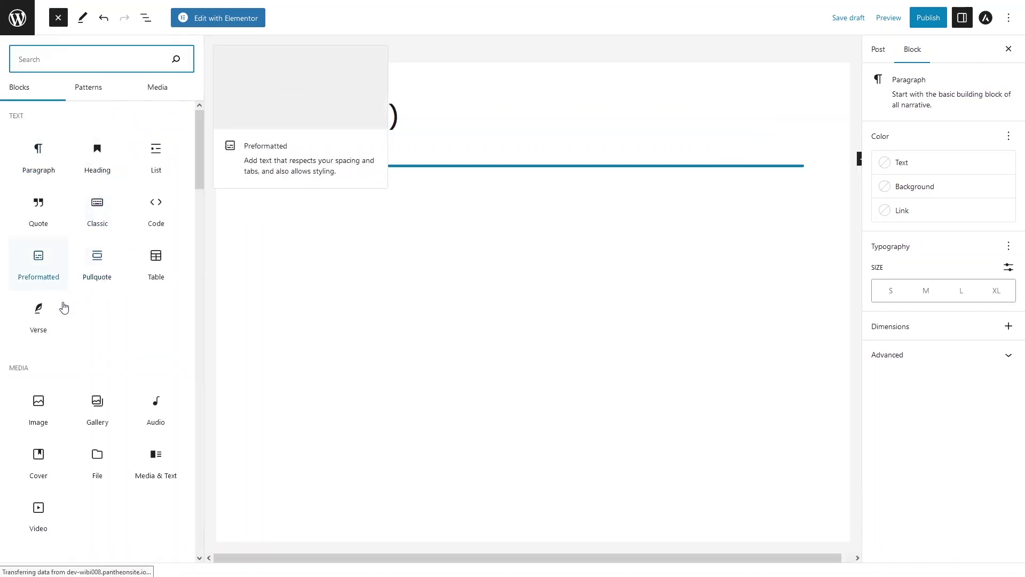
Step: Add an Image block with the headphones picture from the Media Library
click(37, 410)
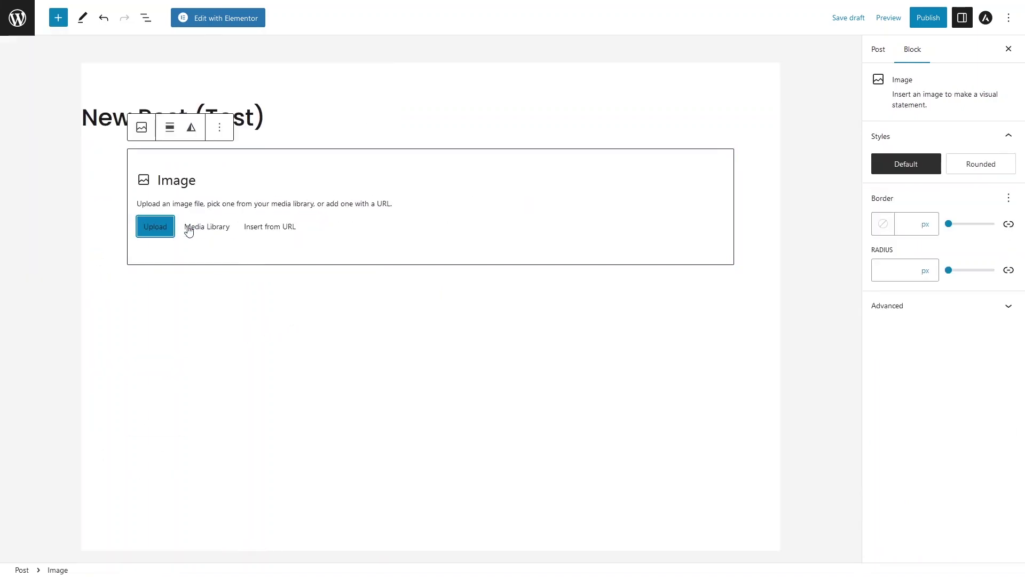
click(204, 231)
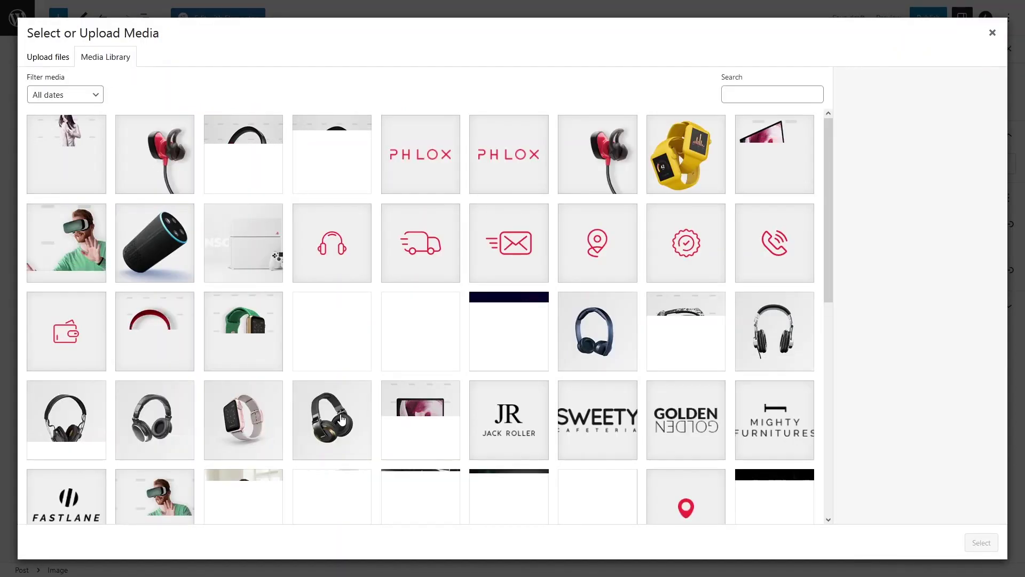
click(342, 419)
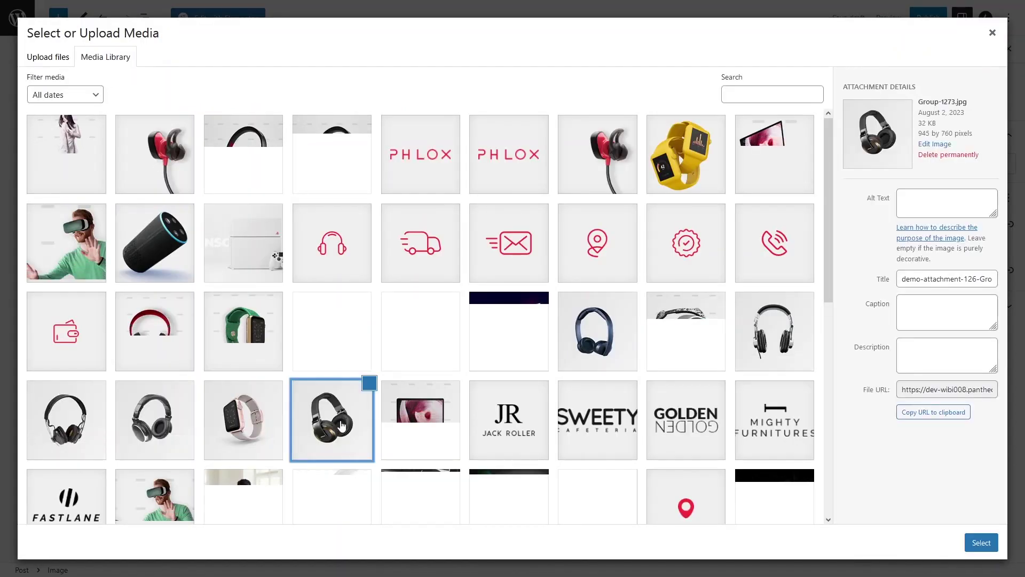
click(973, 539)
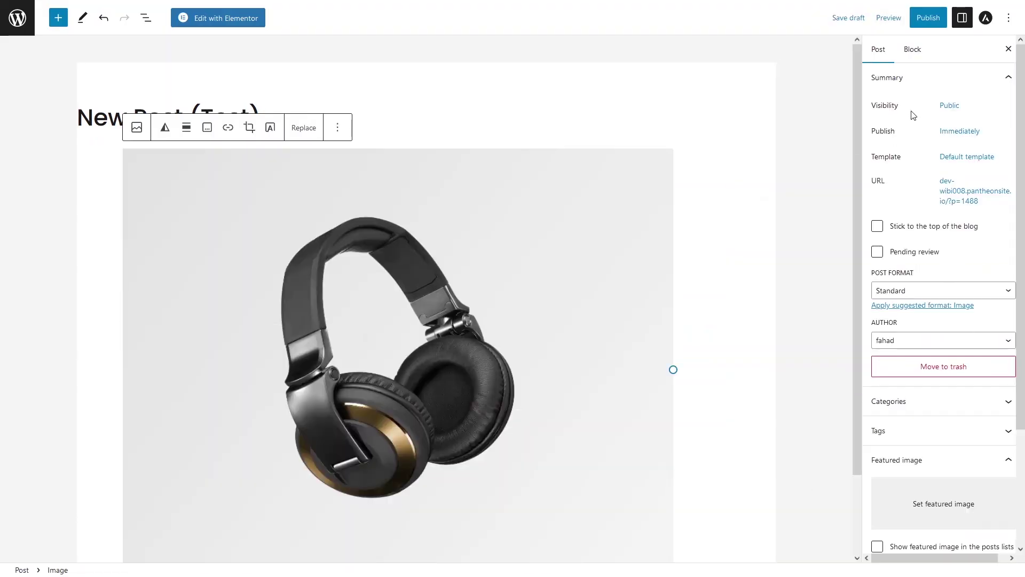
scroll(1020, 240, down, 3)
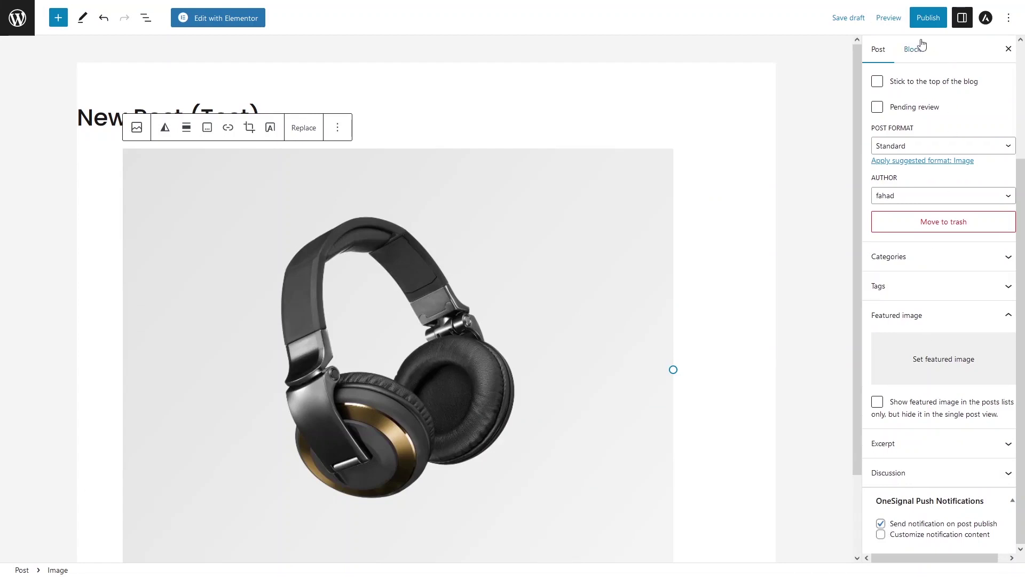
Step: Publish the test post, sending the Wibi push notification
click(919, 23)
click(918, 22)
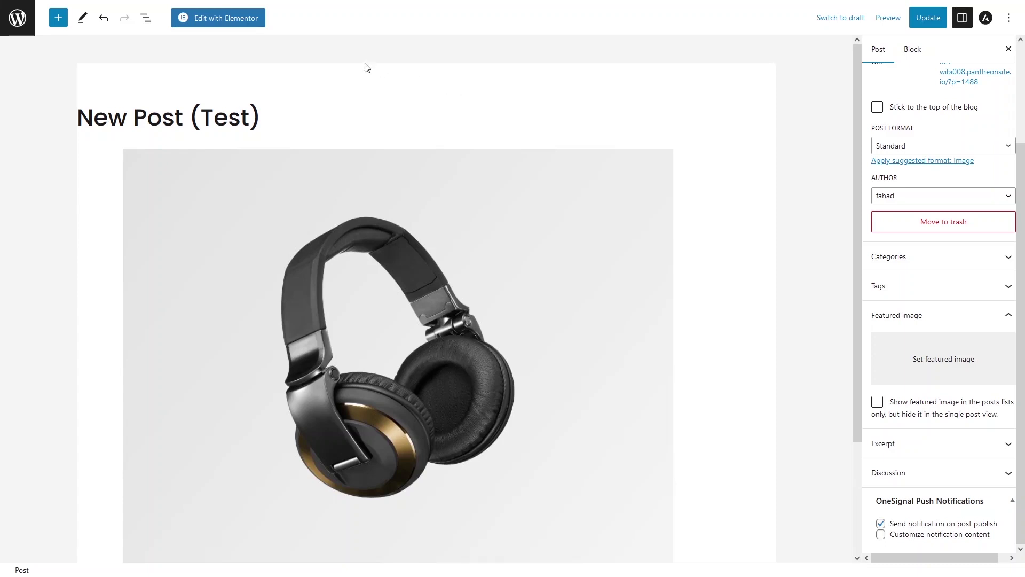
click(204, 5)
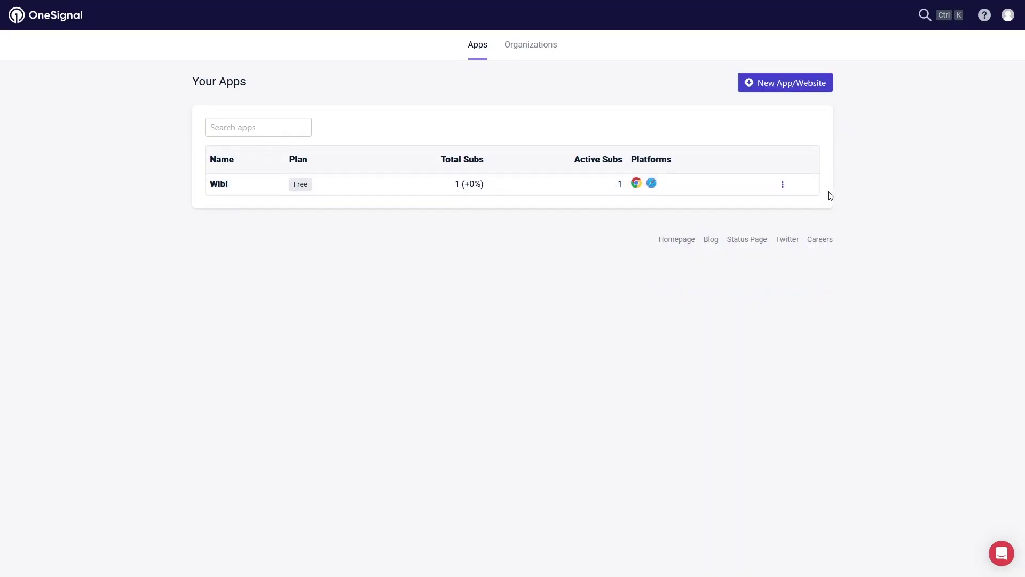
Step: Open the Wibi app's dashboard and review its charts showing 1 active push subscription
click(782, 187)
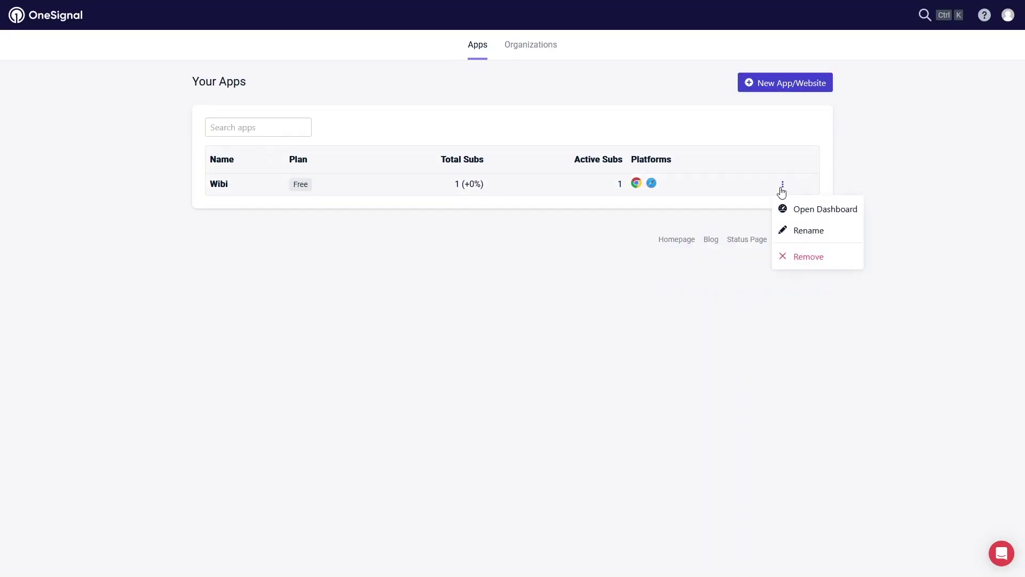
click(823, 217)
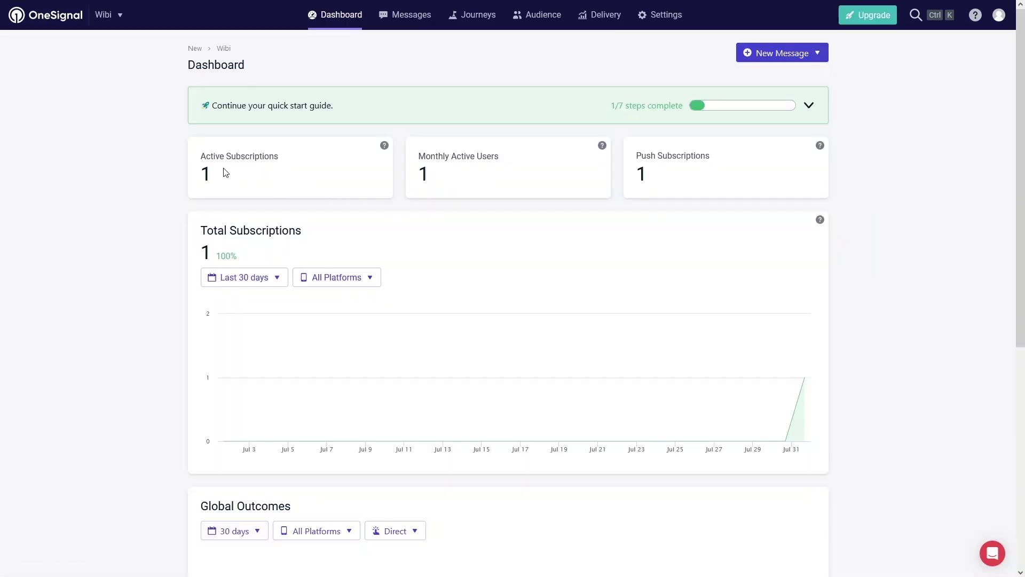
scroll(178, 172, down, 1)
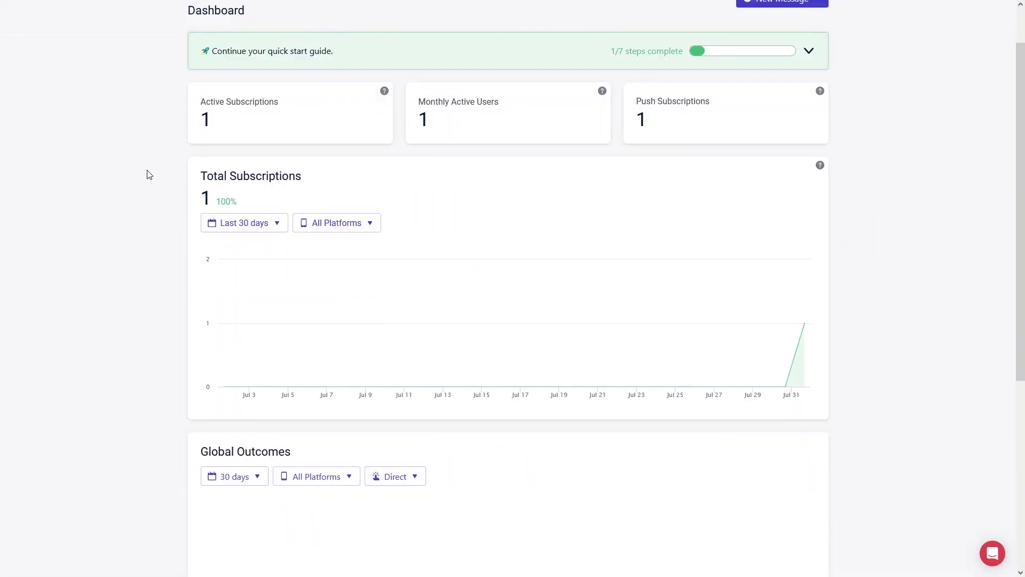
scroll(149, 173, down, 2)
scroll(155, 171, up, 2)
scroll(235, 258, down, 6)
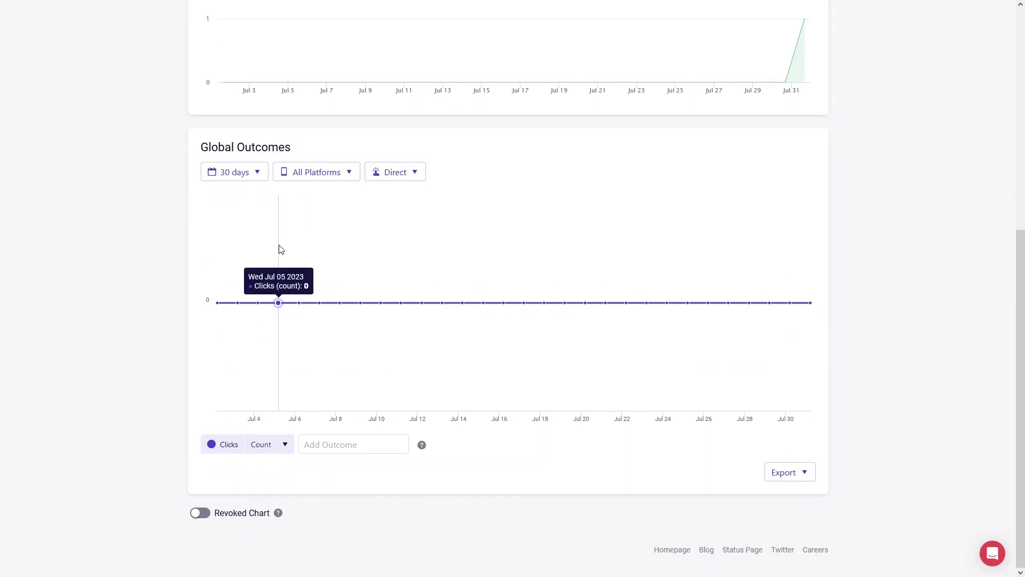
scroll(281, 250, up, 7)
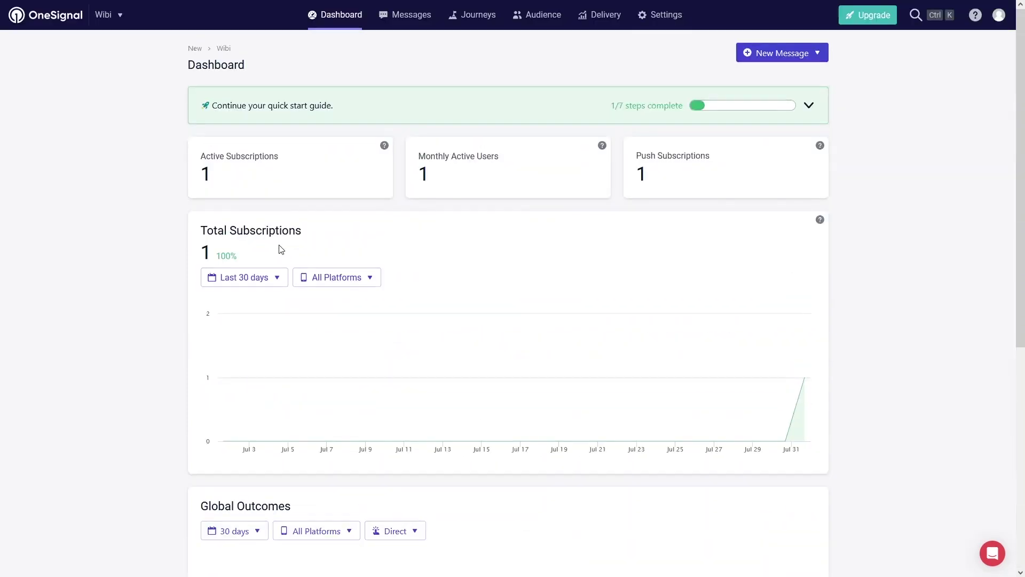